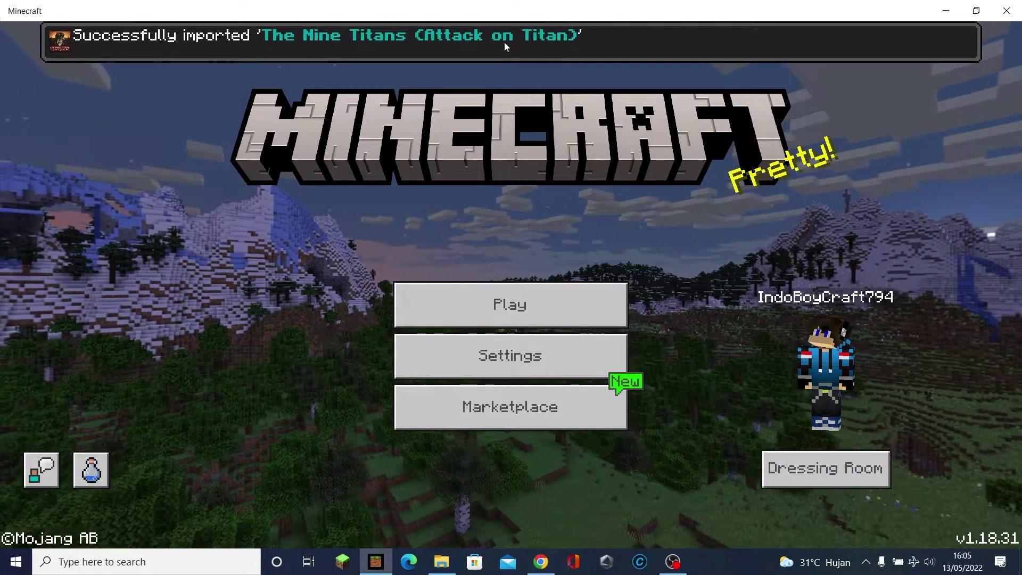
# Step: Check the available resource packs and behavior packs of the world "Copy of [EDU] [EX] Survival", and return to the title screen
pyautogui.click(570, 301)
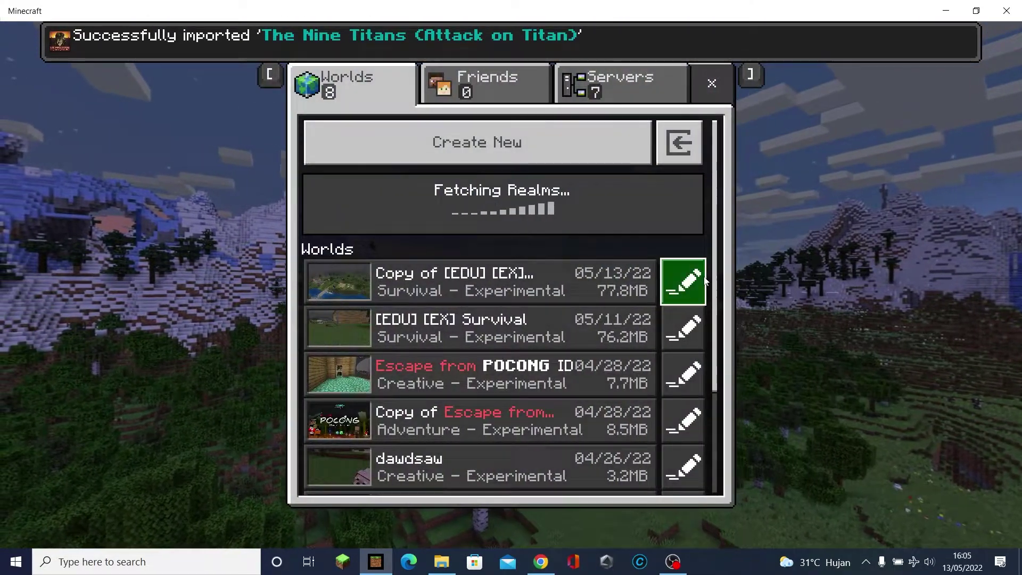
pyautogui.click(715, 281)
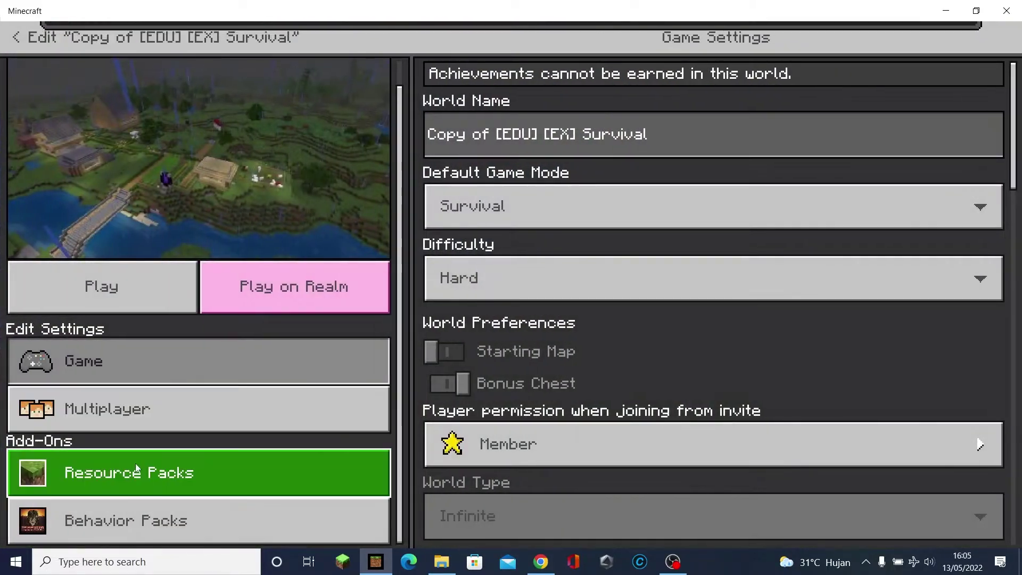
pyautogui.click(137, 468)
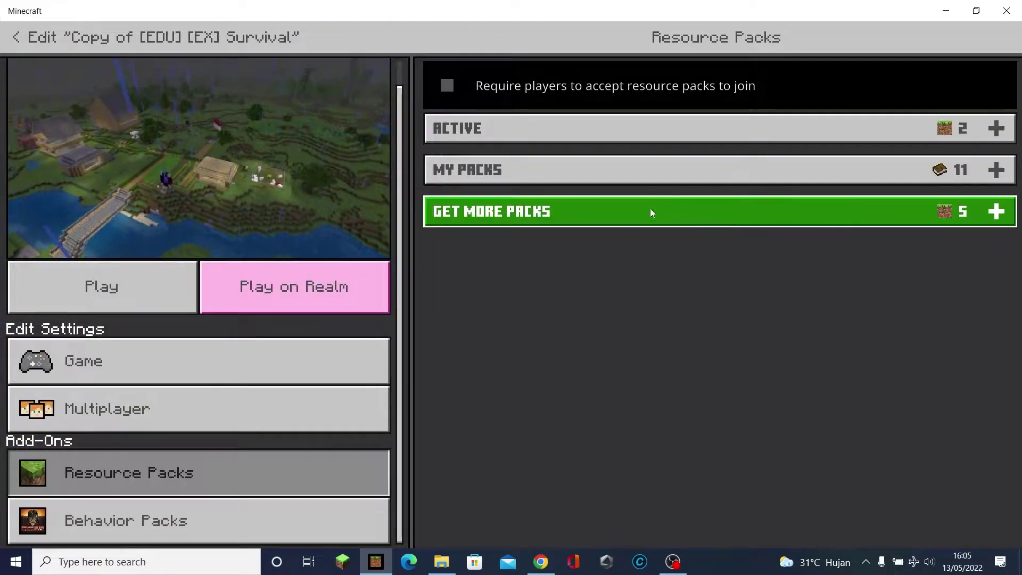
pyautogui.click(681, 170)
pyautogui.click(258, 529)
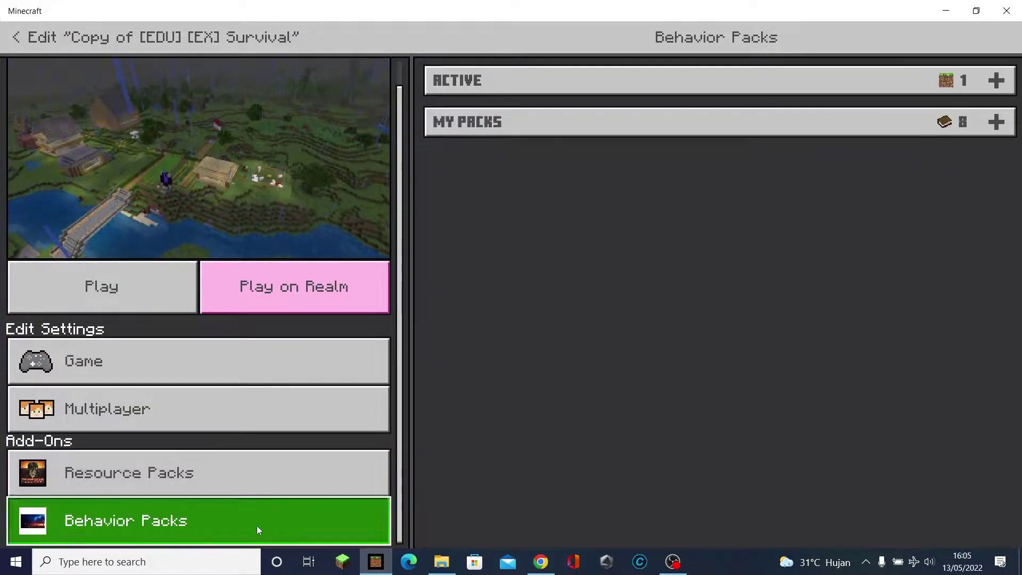
pyautogui.click(587, 138)
pyautogui.click(16, 36)
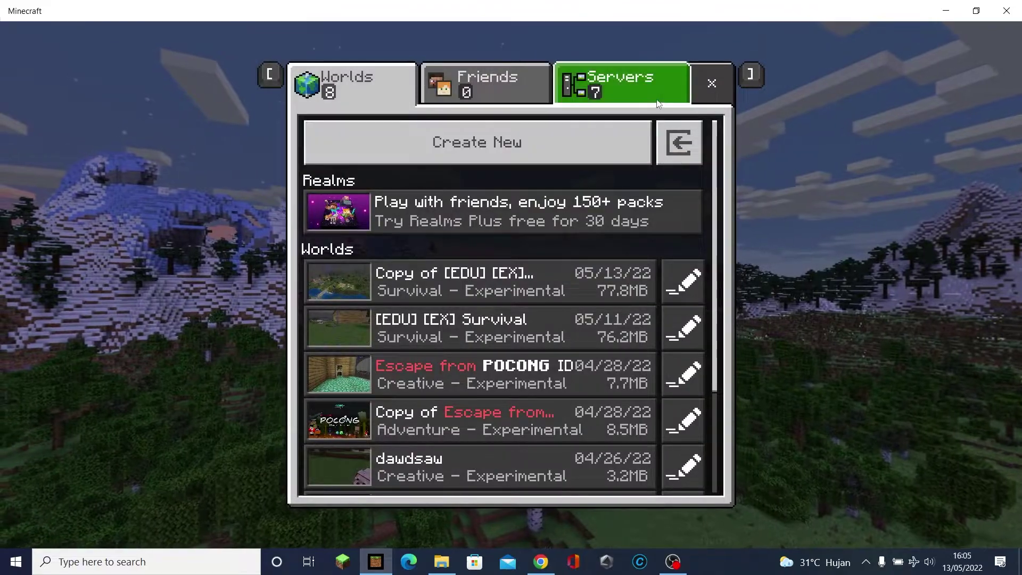
pyautogui.press('Escape')
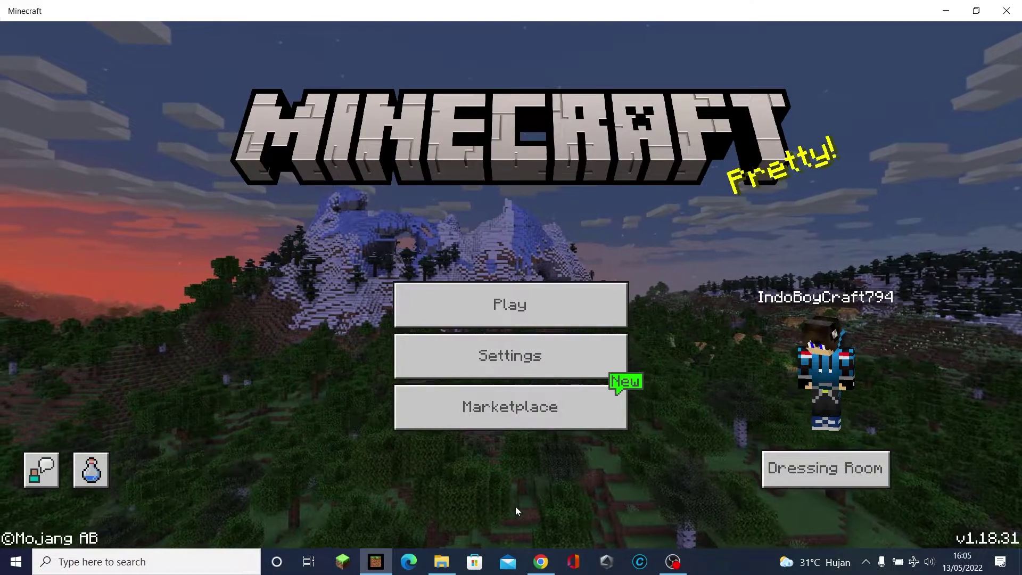
# Step: Switch to File Explorer, go to the Manual folder inside YT and try to import YAMATO BATTLESHIPS ADDON V1.0.mcaddon into Minecraft
pyautogui.click(452, 565)
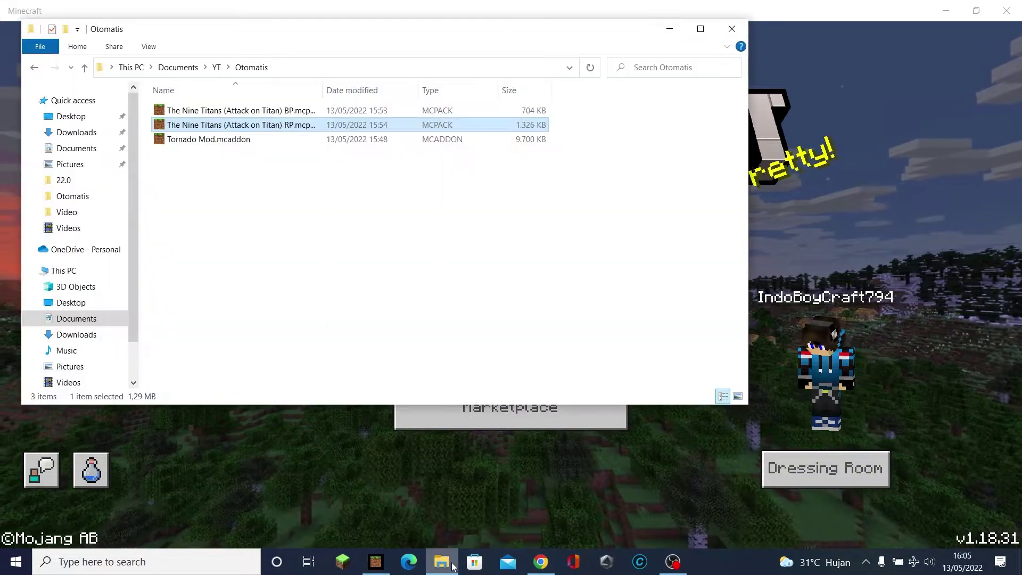
pyautogui.click(216, 67)
pyautogui.doubleClick(198, 110)
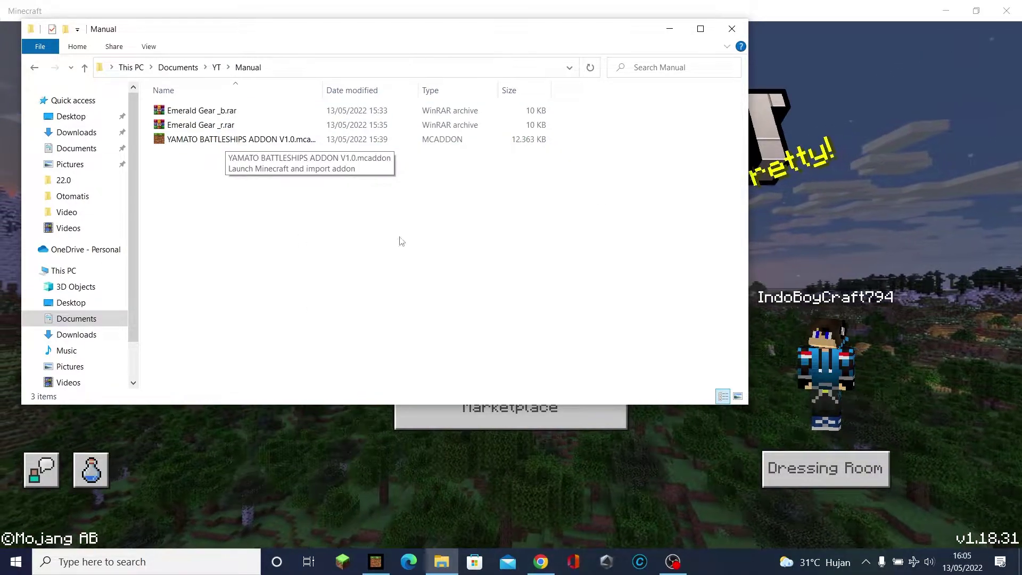
pyautogui.doubleClick(441, 144)
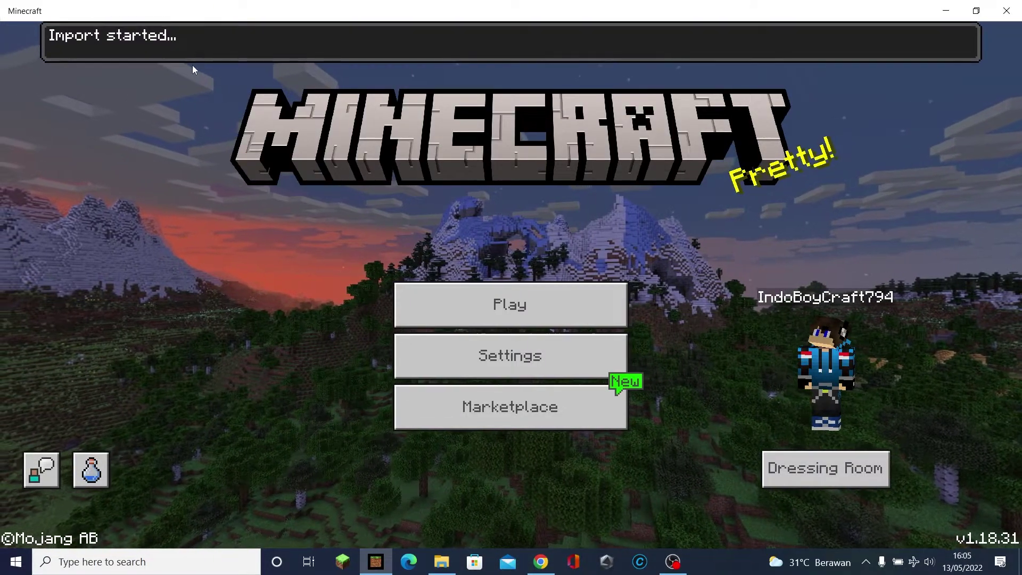
# Step: Open YAMATO BATTLESHIPS ADDON V1.0.mcaddon from the Manual folder with WinRAR and enter the folder inside the archive
pyautogui.moveTo(446, 563)
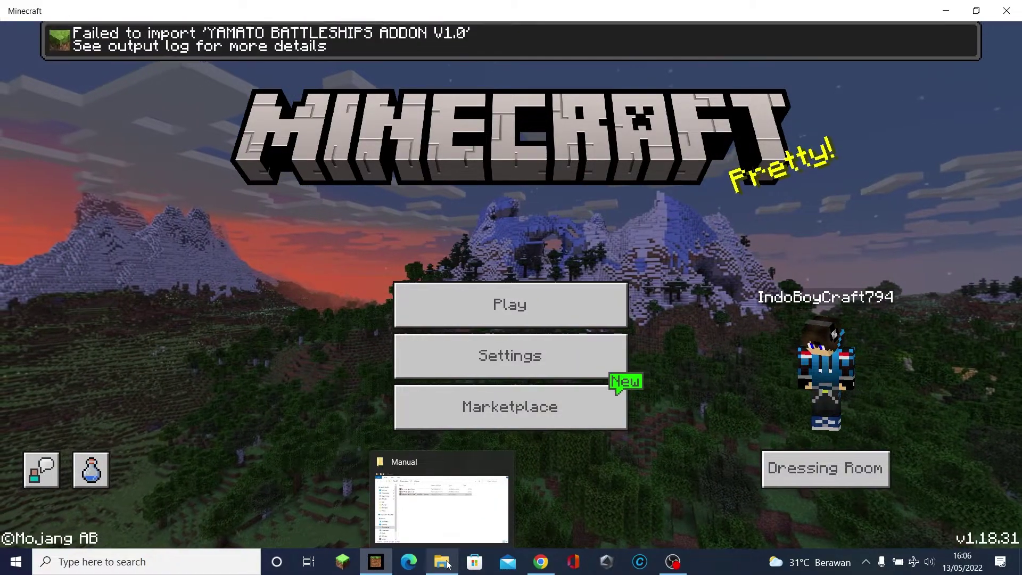
pyautogui.click(446, 563)
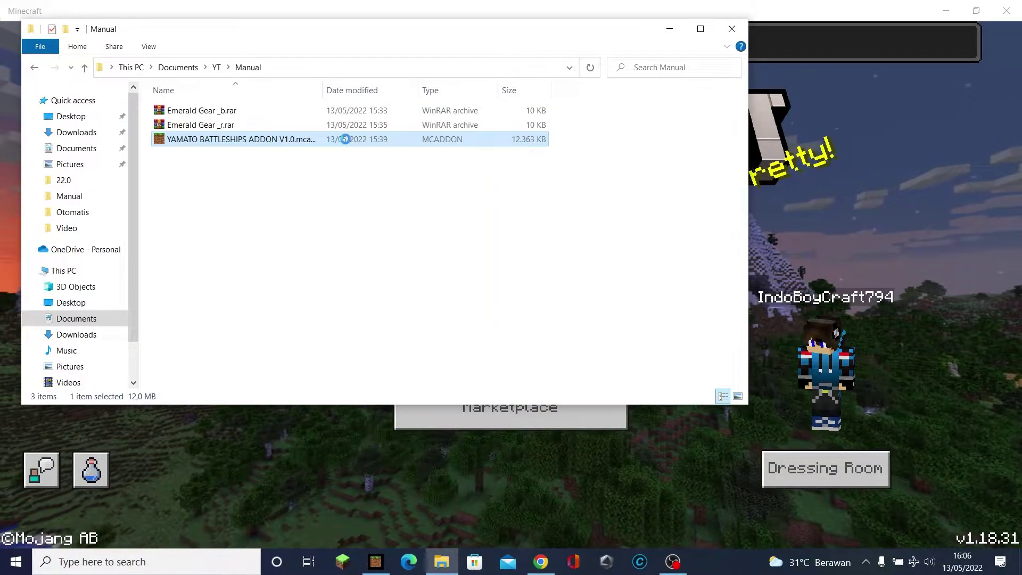
pyautogui.rightClick(345, 139)
pyautogui.moveTo(612, 234)
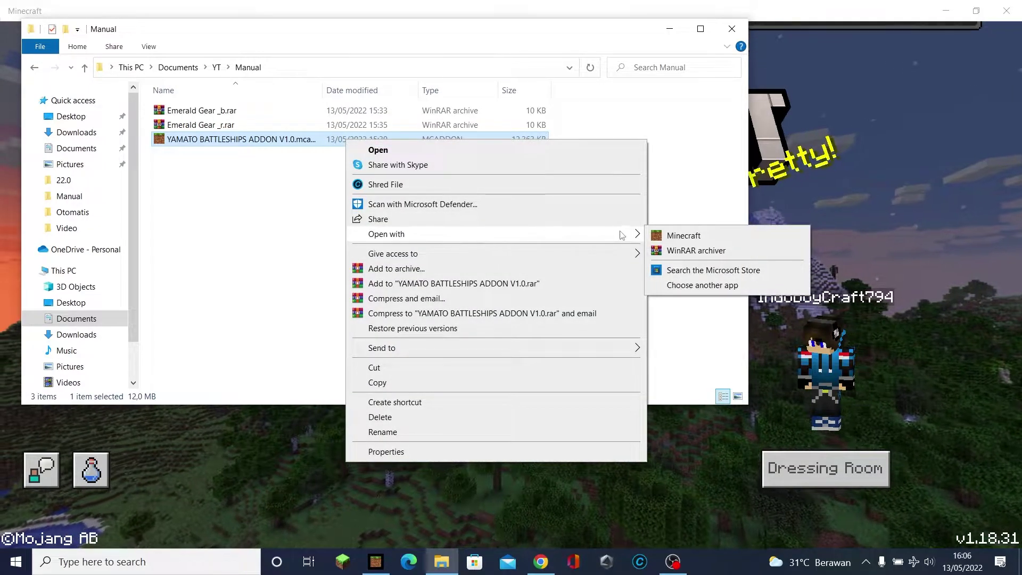
pyautogui.click(693, 250)
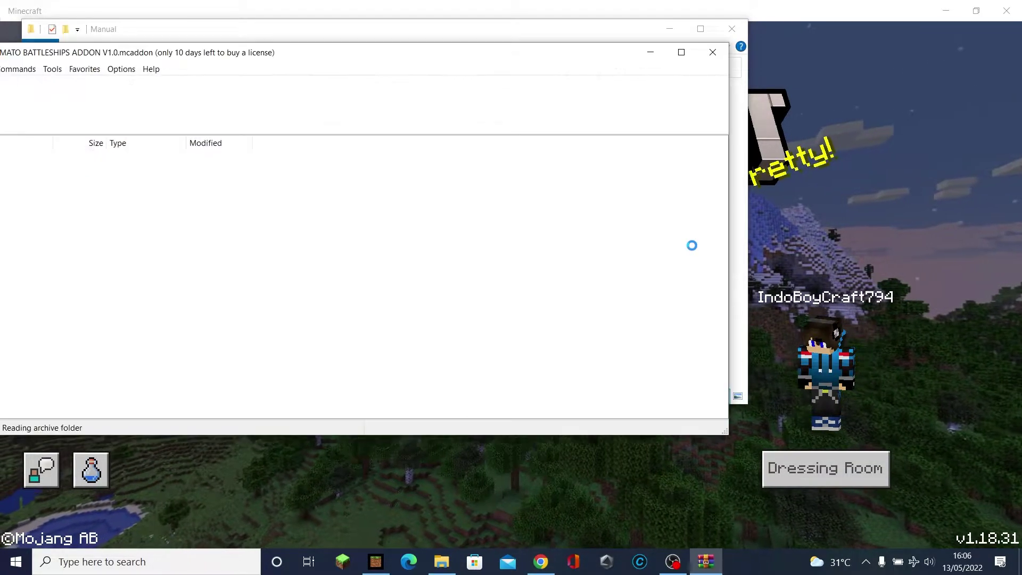
pyautogui.moveTo(345, 52); pyautogui.dragTo(770, 61)
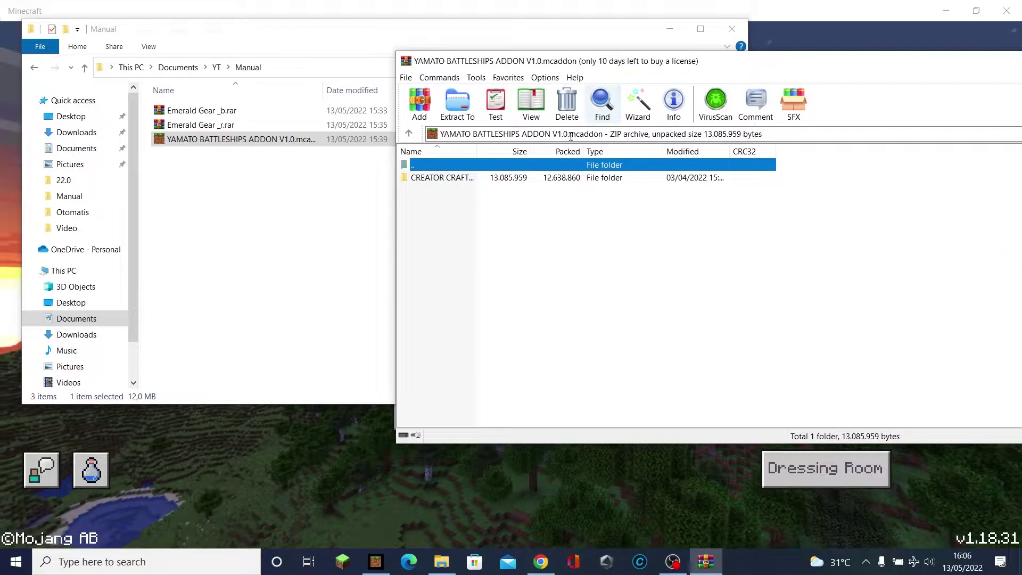
pyautogui.doubleClick(501, 179)
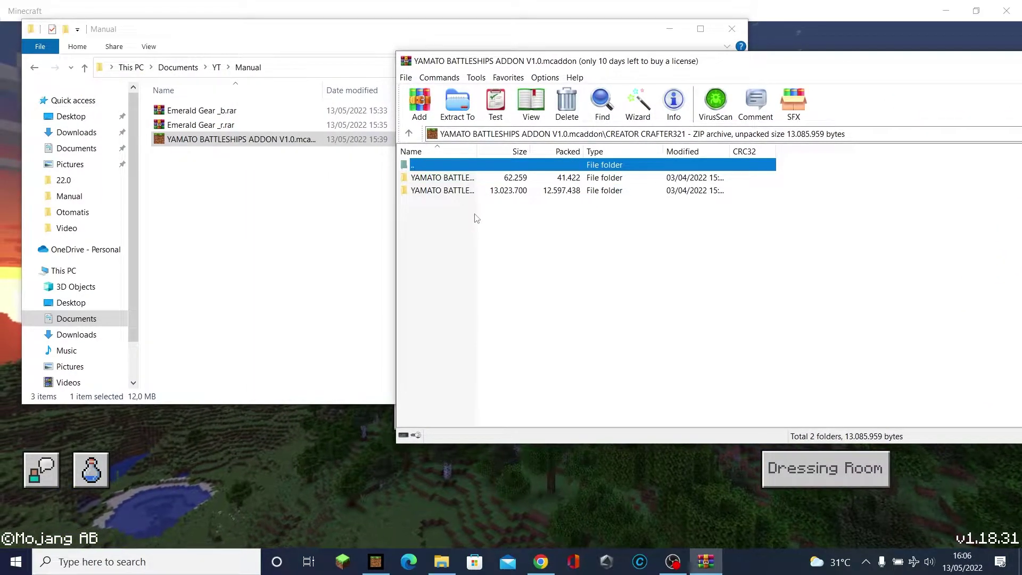
# Step: Extract the YAMATO BATTLESHIPS BP and RP folders from the archive into the Manual folder and close WinRAR
pyautogui.moveTo(475, 214); pyautogui.dragTo(507, 177)
pyautogui.moveTo(255, 232); pyautogui.dragTo(257, 234)
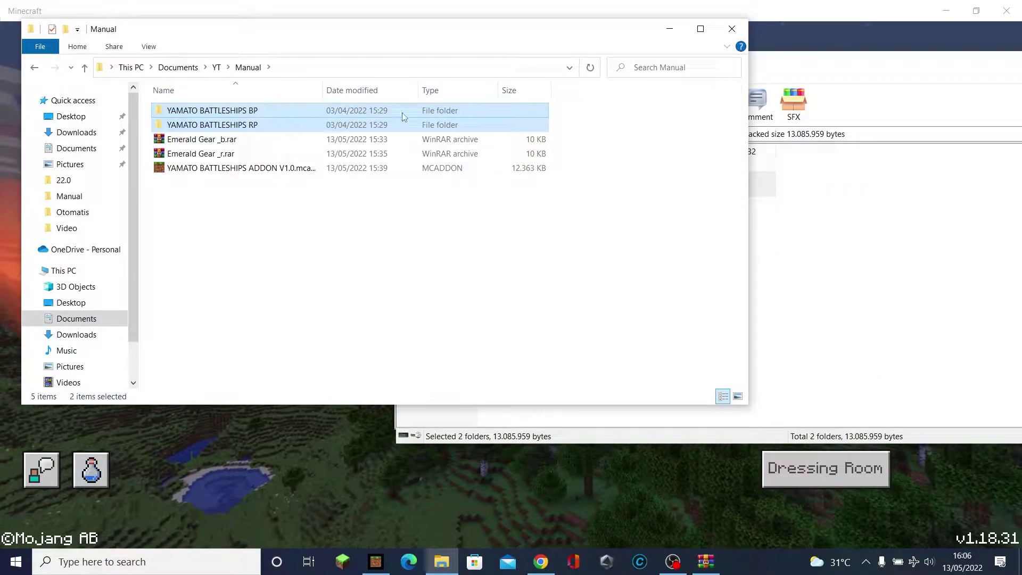
pyautogui.click(431, 267)
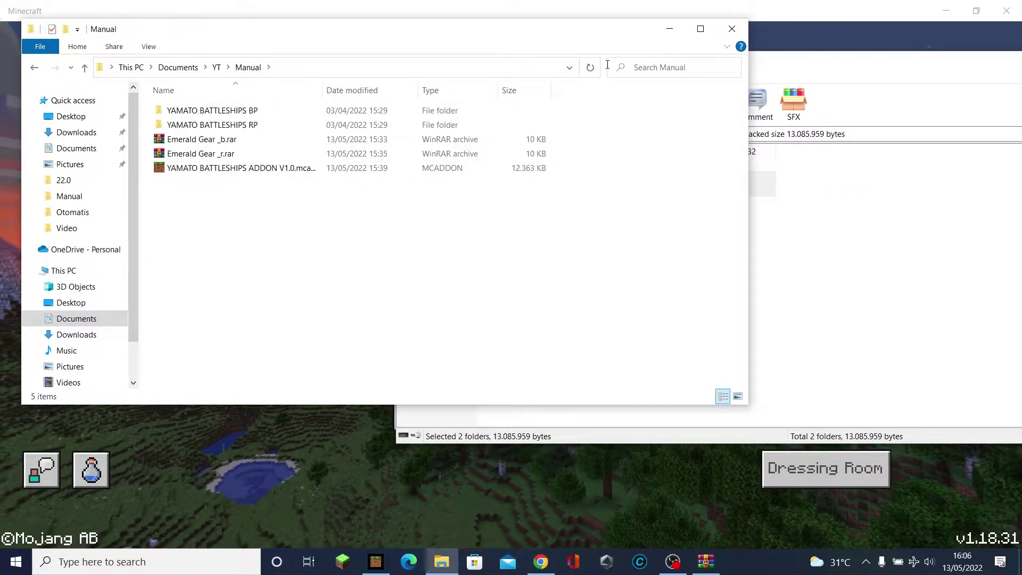
pyautogui.click(916, 54)
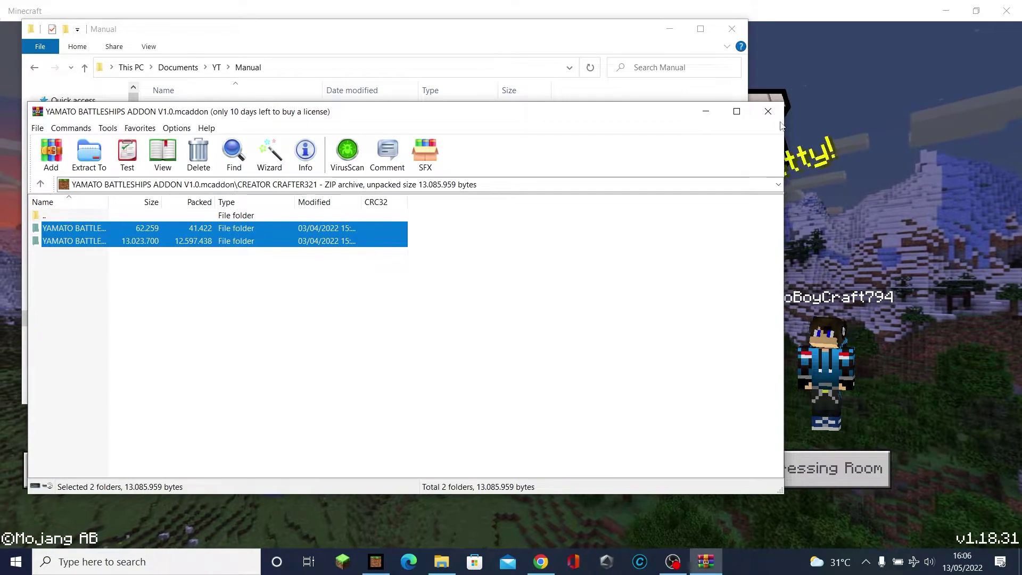
pyautogui.click(768, 112)
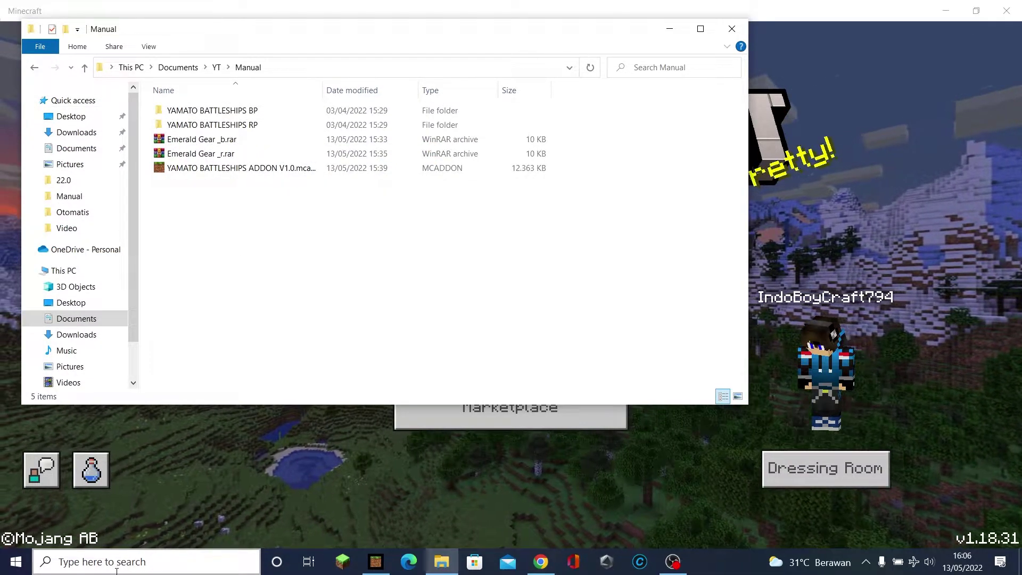
# Step: Open the Roaming application data folder by running %appdata% from the Windows search
pyautogui.click(117, 569)
pyautogui.write('%')
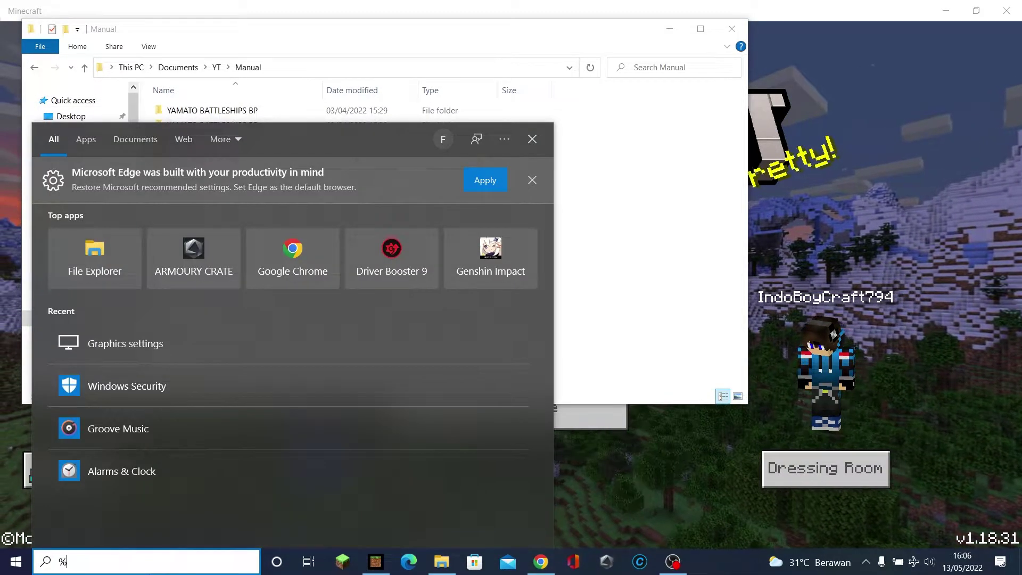
pyautogui.write('appdata')
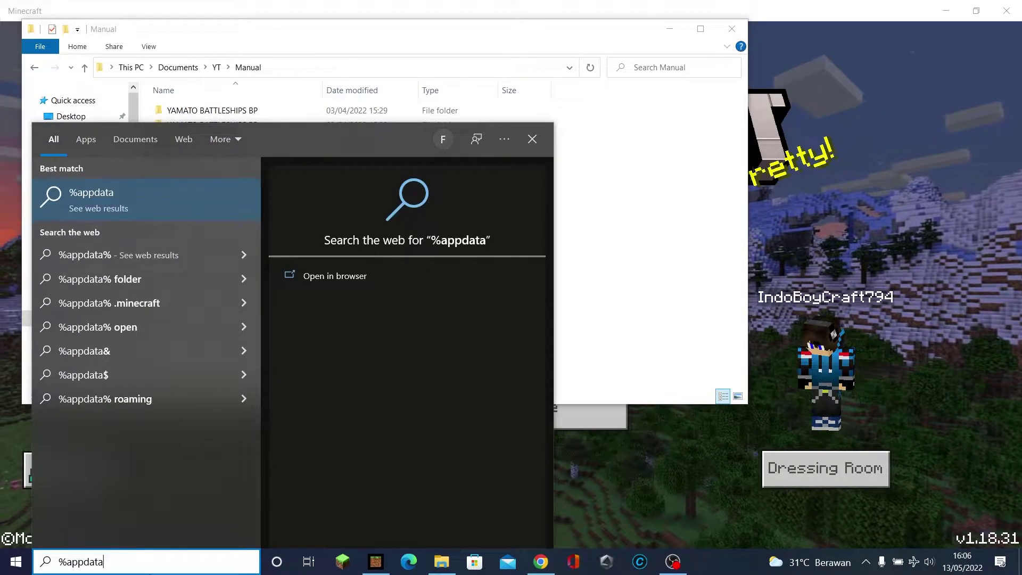
pyautogui.write('%')
pyautogui.press('Return')
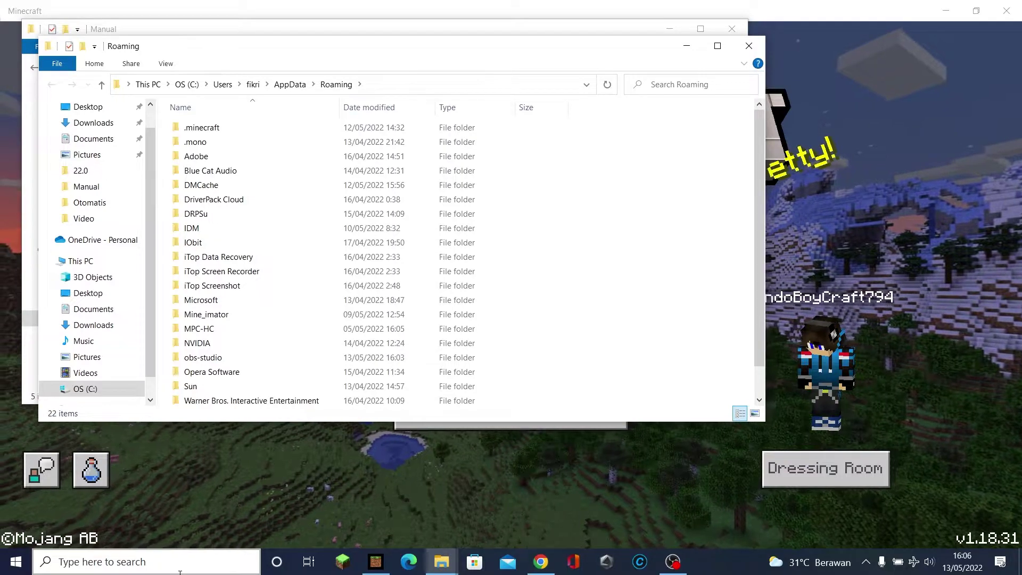
# Step: Go up to the AppData folder and open its Local\Packages folder
pyautogui.click(288, 85)
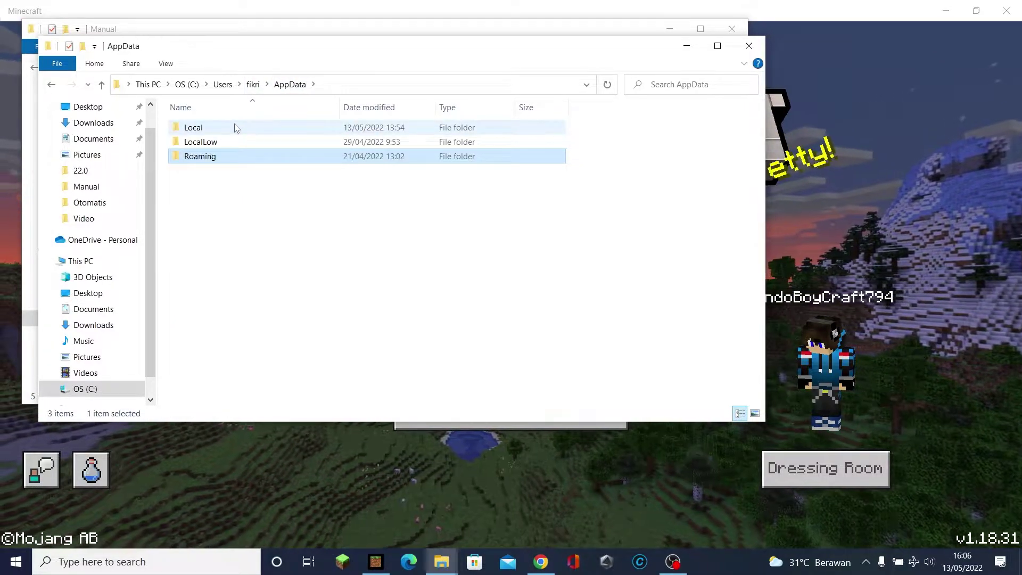
pyautogui.click(260, 132)
pyautogui.doubleClick(254, 125)
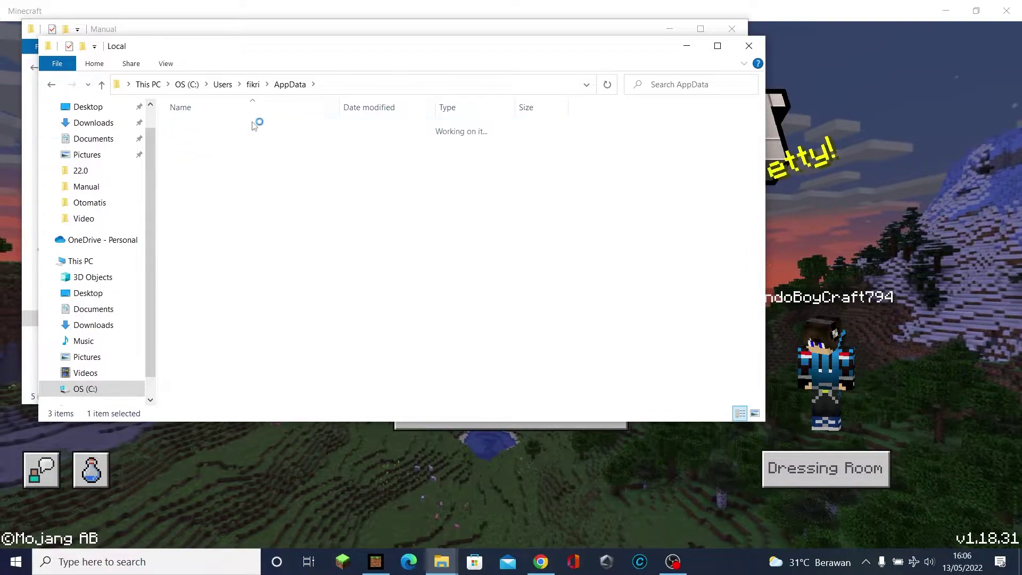
pyautogui.scroll(-4, 271, 330)
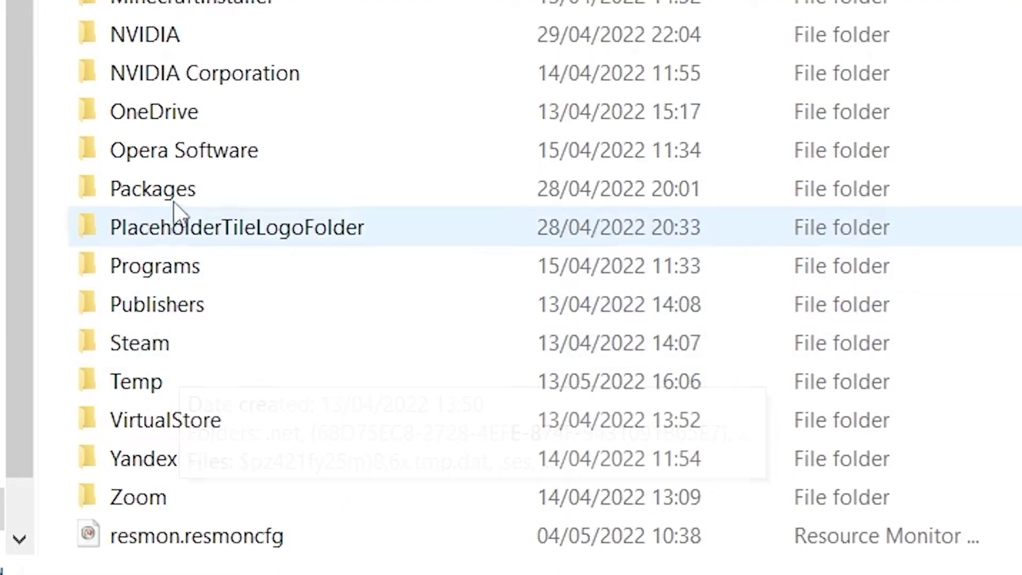
pyautogui.doubleClick(234, 197)
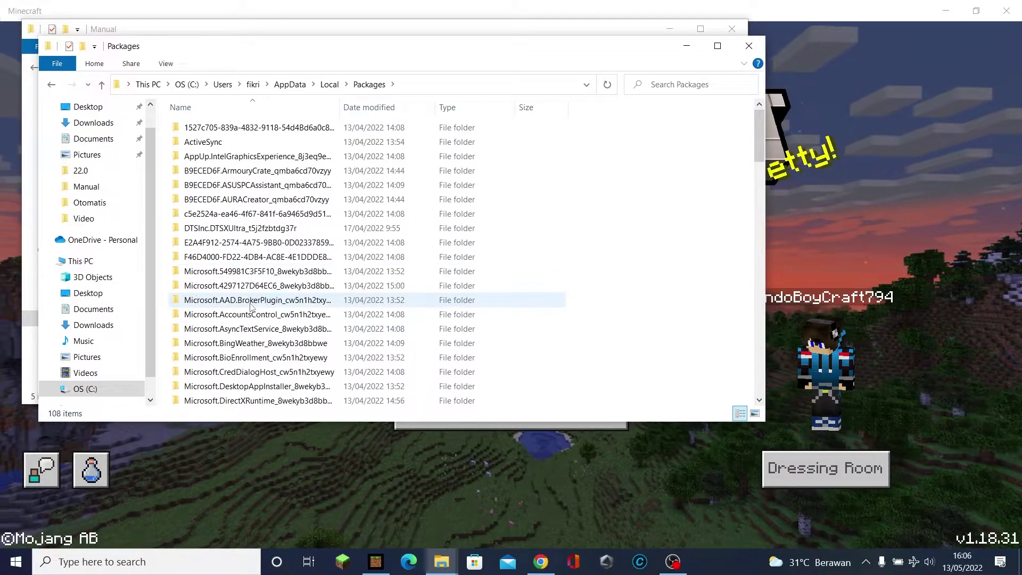
# Step: Open the Microsoft.MinecraftUWP_8wekyb3d8bbwe package and go to its LocalState\games\com.mojang folder
pyautogui.scroll(-5, 263, 371)
pyautogui.scroll(-2, 264, 371)
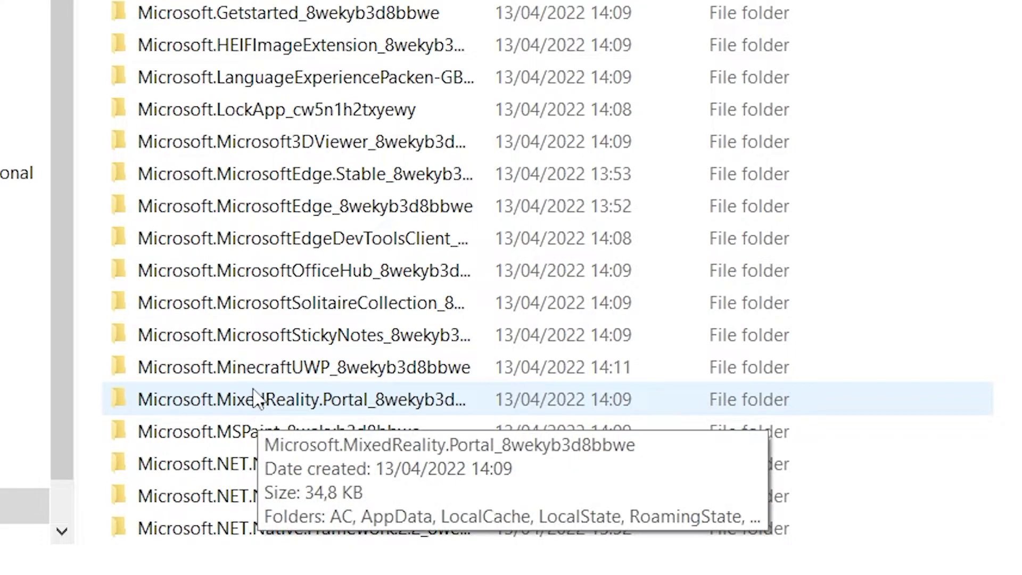
pyautogui.moveTo(289, 385)
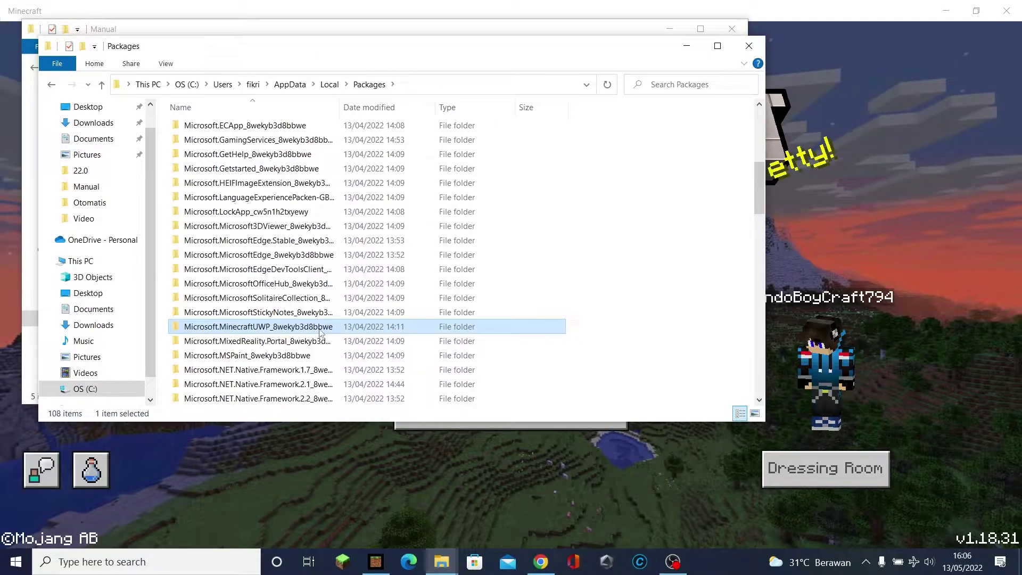
pyautogui.doubleClick(442, 372)
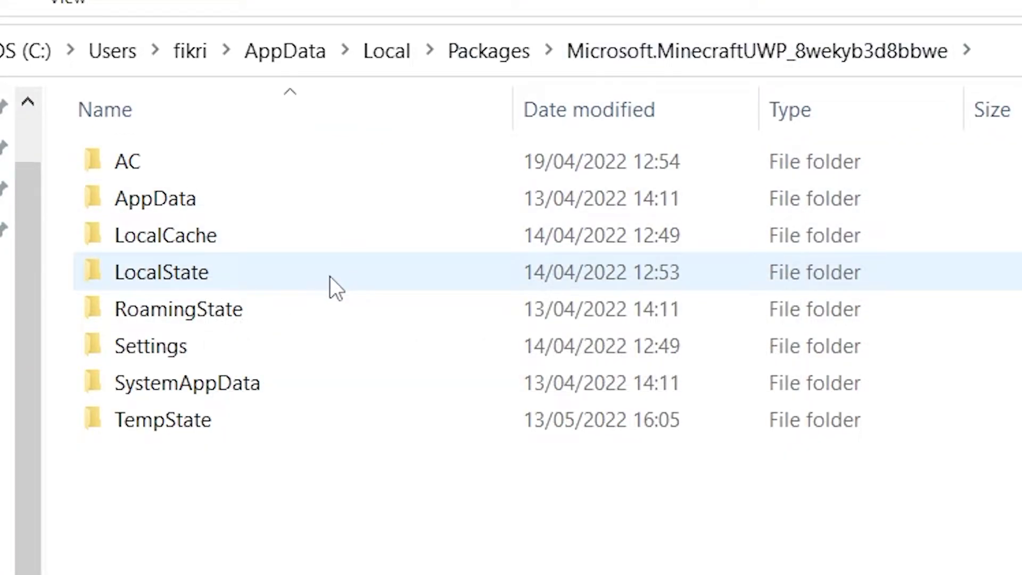
pyautogui.doubleClick(330, 276)
pyautogui.doubleClick(242, 206)
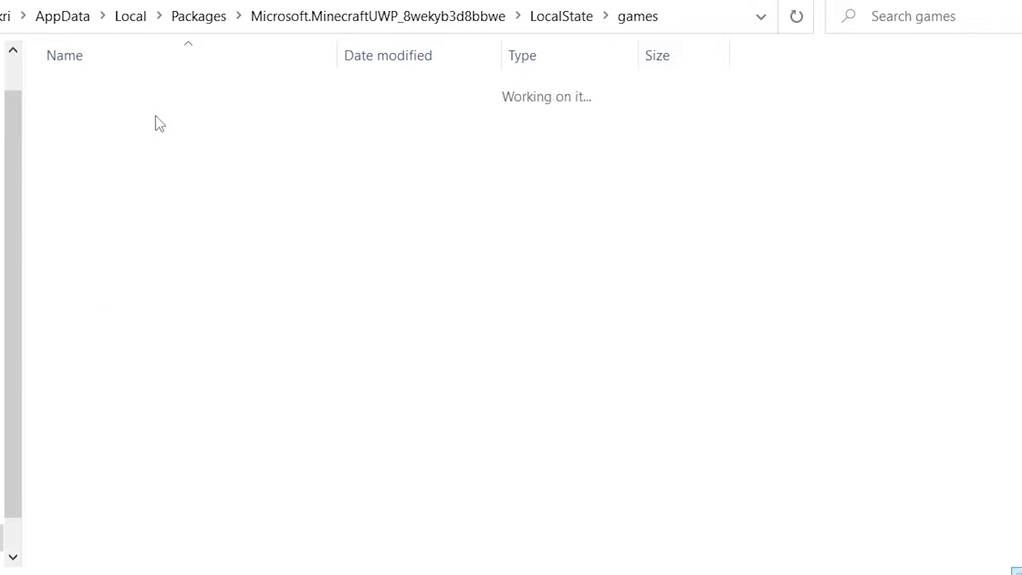
pyautogui.doubleClick(169, 92)
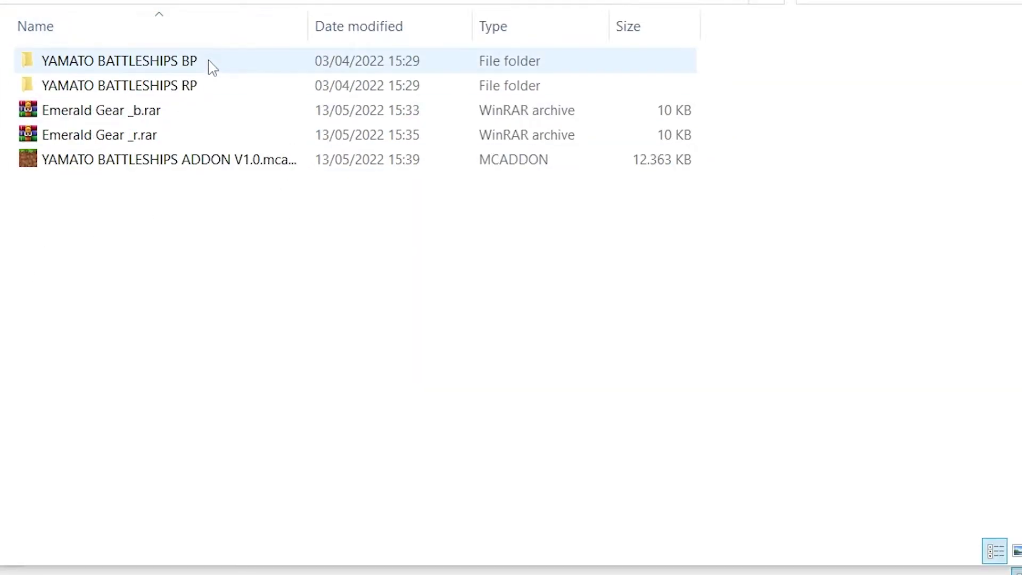
# Step: Move the YAMATO BATTLESHIPS BP folder from the Manual folder into the behavior_packs folder of com.mojang
pyautogui.click(213, 68)
pyautogui.rightClick(213, 68)
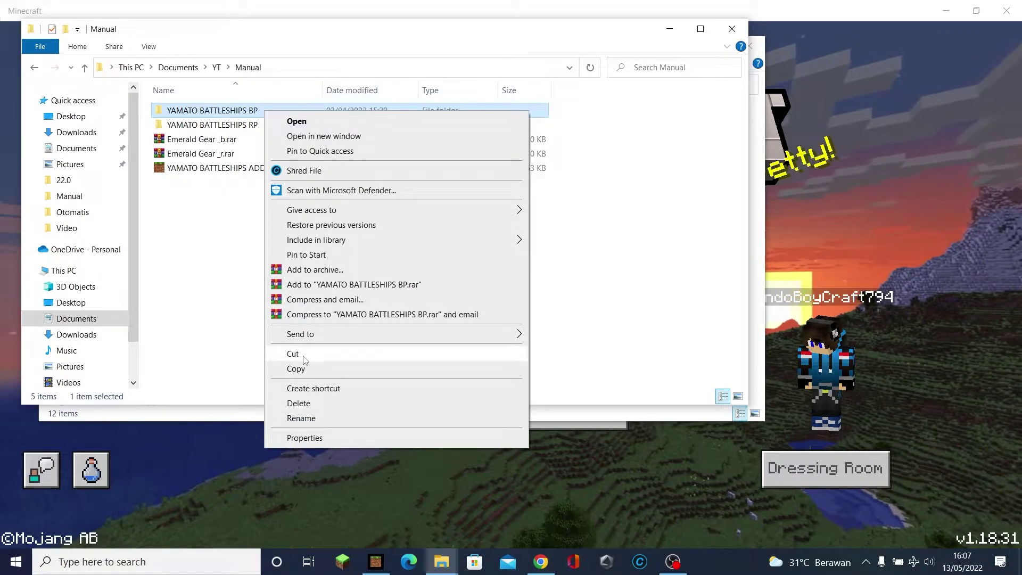
pyautogui.click(252, 477)
pyautogui.hotkey('alt', 'Tab')
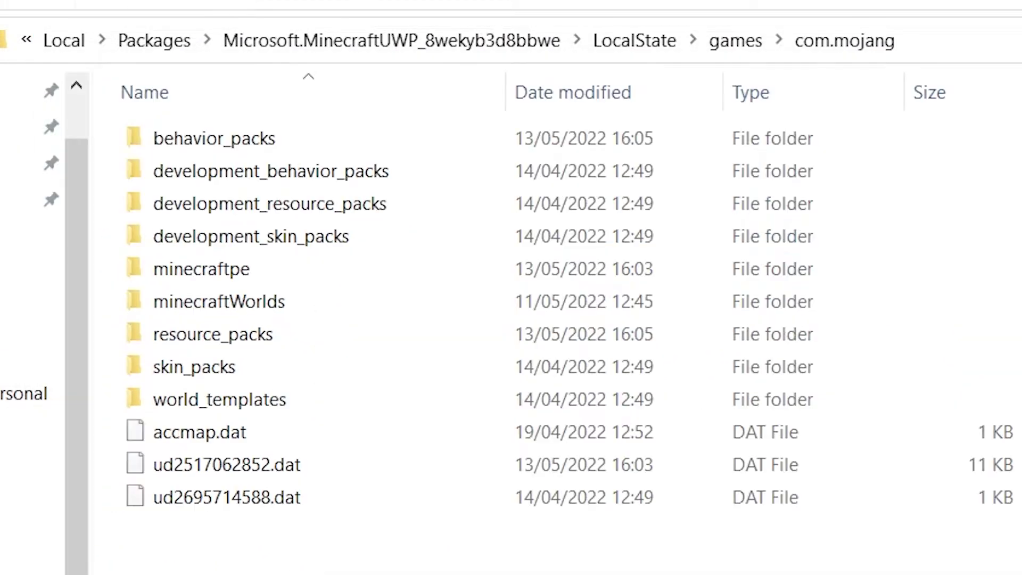
pyautogui.doubleClick(228, 148)
pyautogui.rightClick(322, 501)
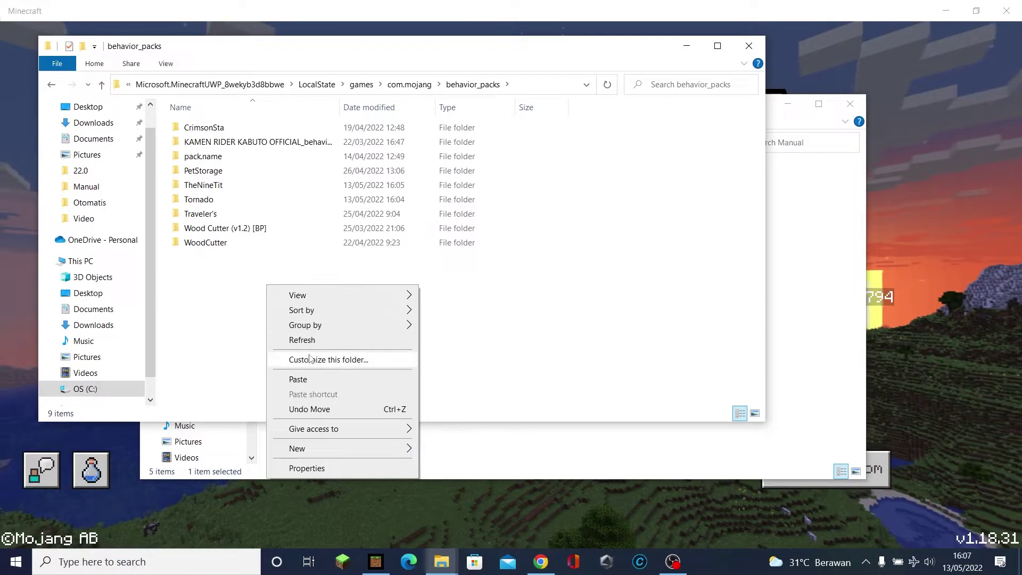
pyautogui.click(303, 381)
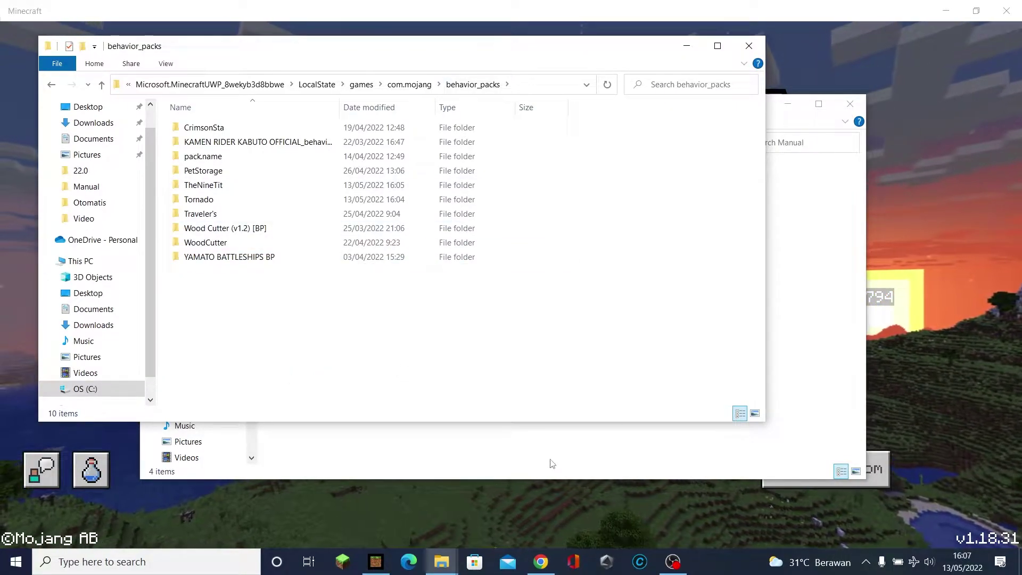
# Step: Move the YAMATO BATTLESHIPS RP folder from the Manual folder into com.mojang's resource_packs folder, and close both folder windows
pyautogui.click(552, 465)
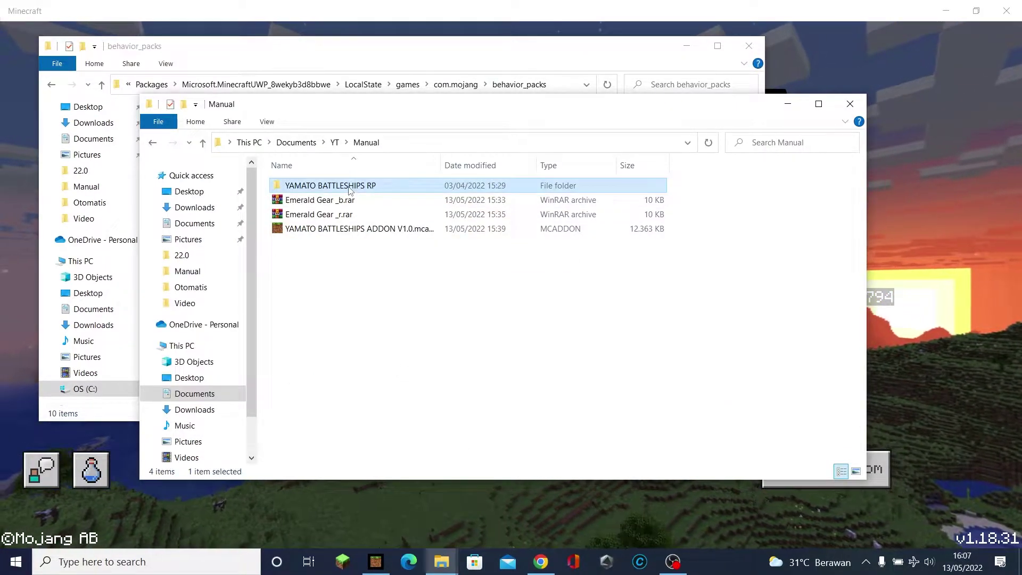
pyautogui.rightClick(349, 191)
pyautogui.click(373, 442)
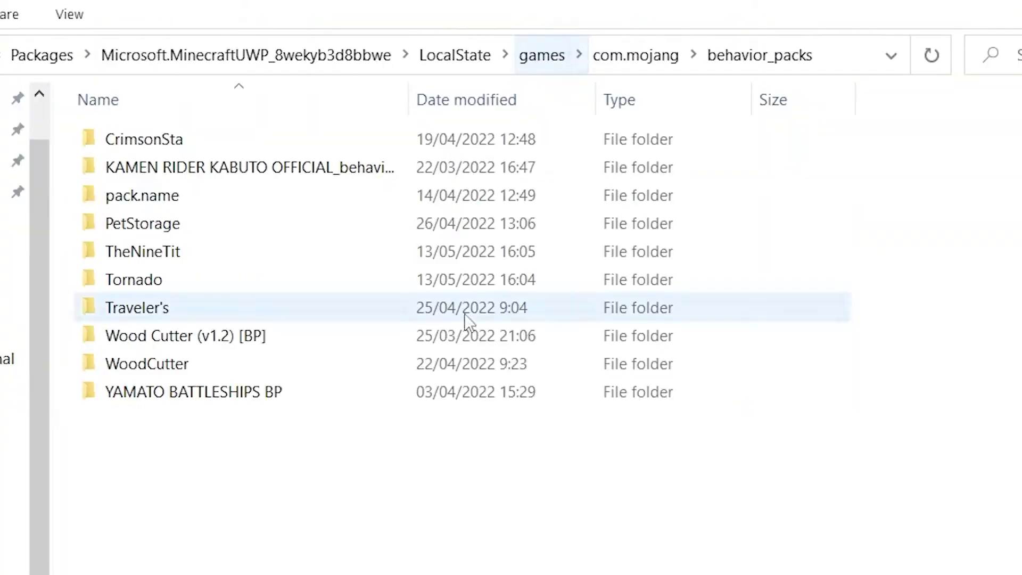
pyautogui.click(621, 57)
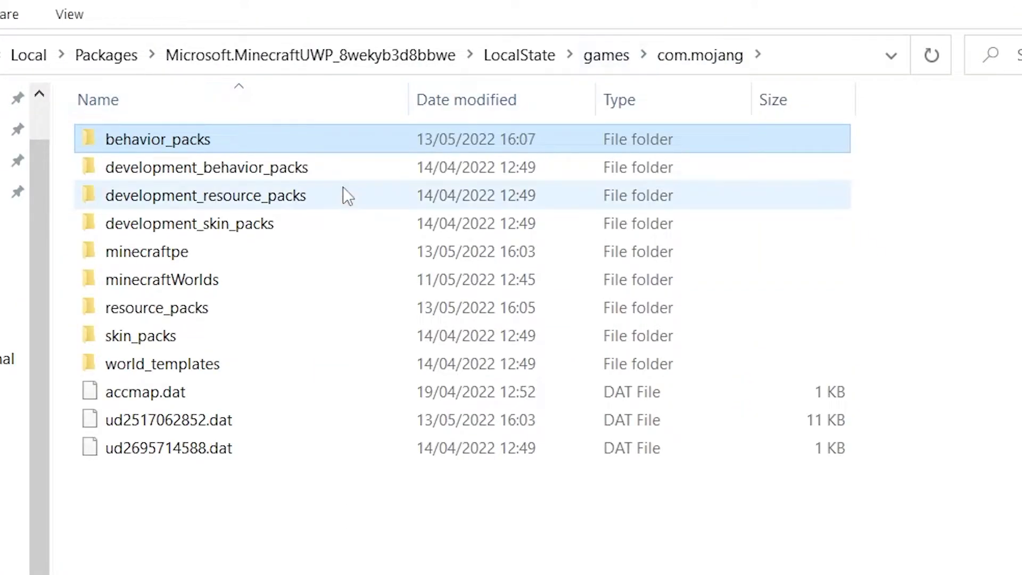
pyautogui.doubleClick(195, 311)
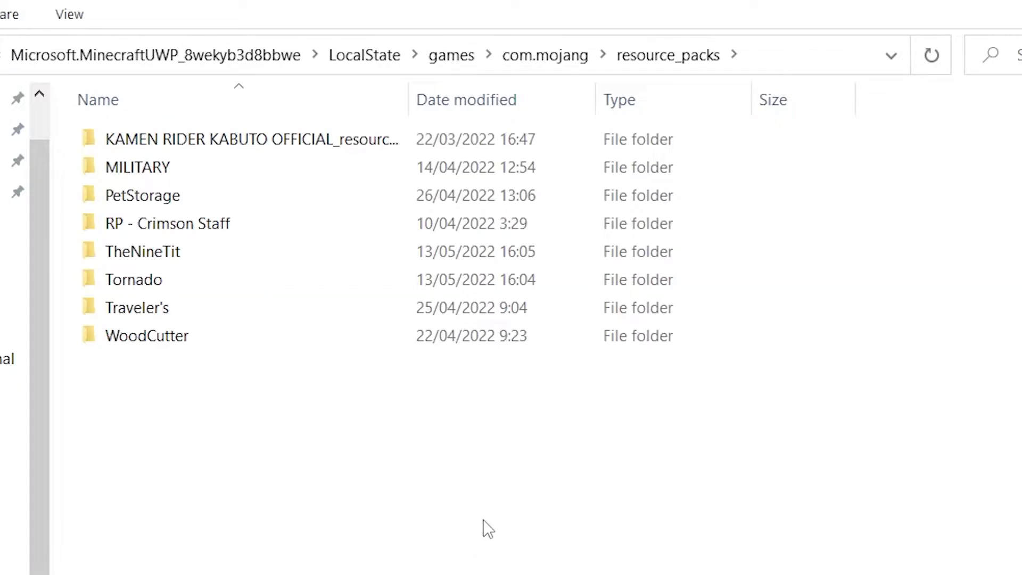
pyautogui.rightClick(486, 533)
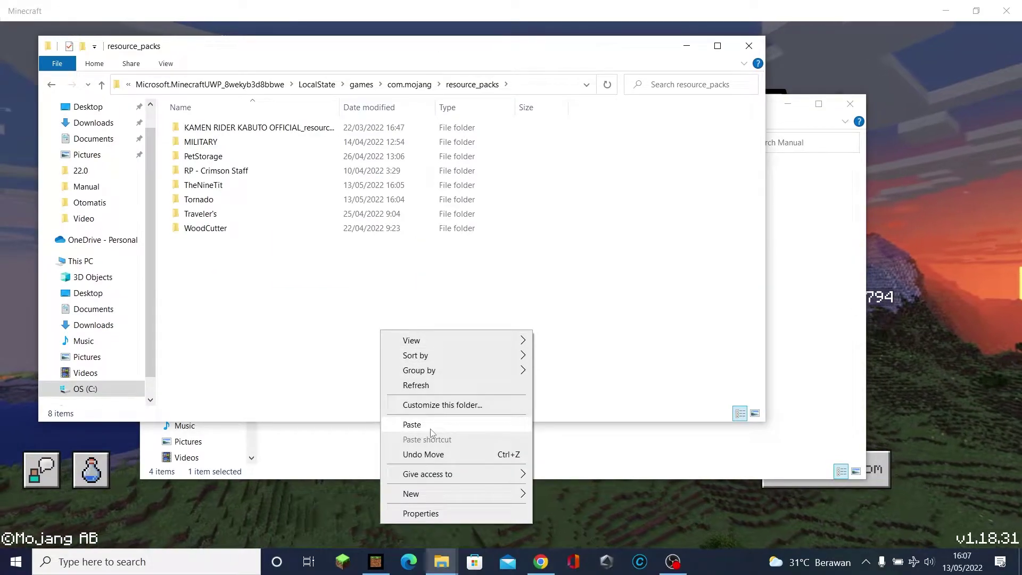
pyautogui.click(431, 425)
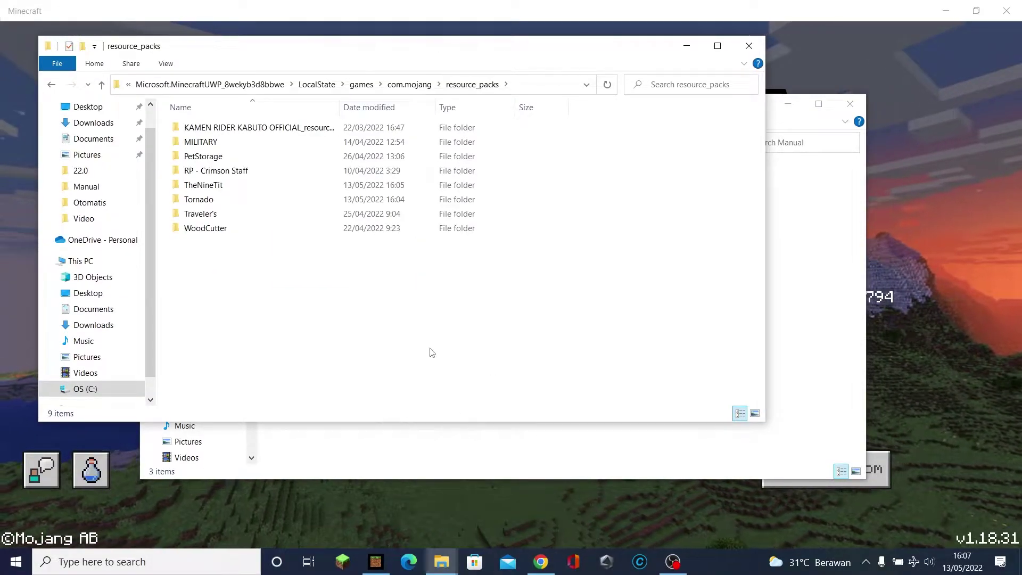
pyautogui.click(749, 46)
pyautogui.click(849, 104)
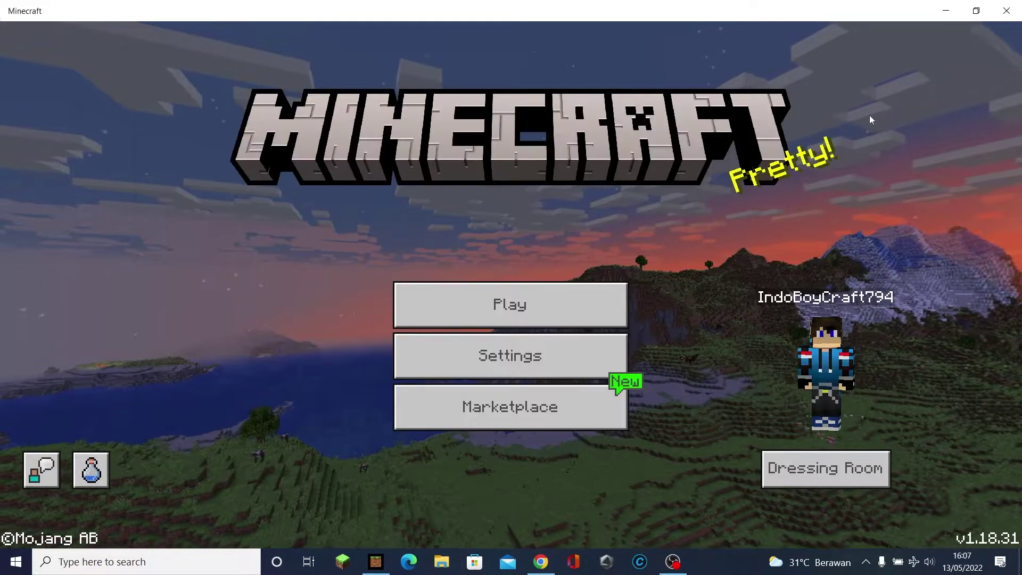
# Step: In Minecraft, look through the available resource packs of the "Copy of [EDU] [EX] Survival" world for the YAMATO add-on, and leave its settings
pyautogui.click(593, 289)
pyautogui.click(680, 288)
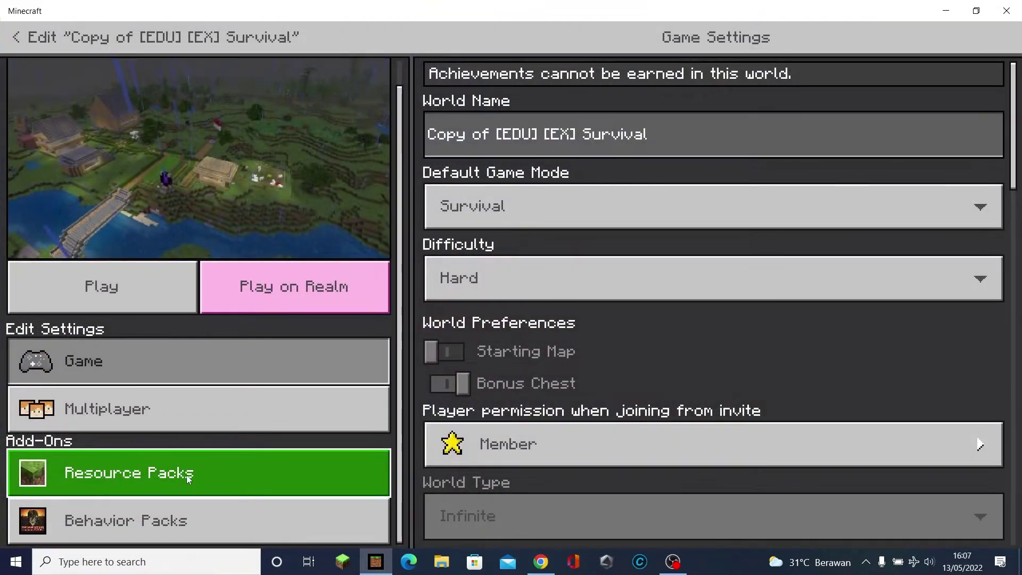
pyautogui.click(187, 473)
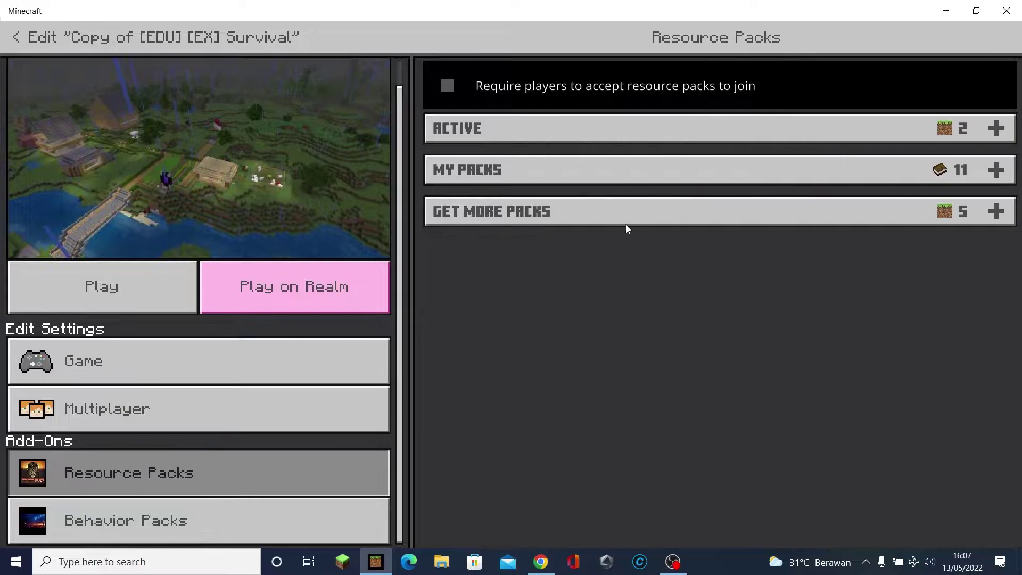
pyautogui.click(682, 171)
pyautogui.scroll(-5, 590, 338)
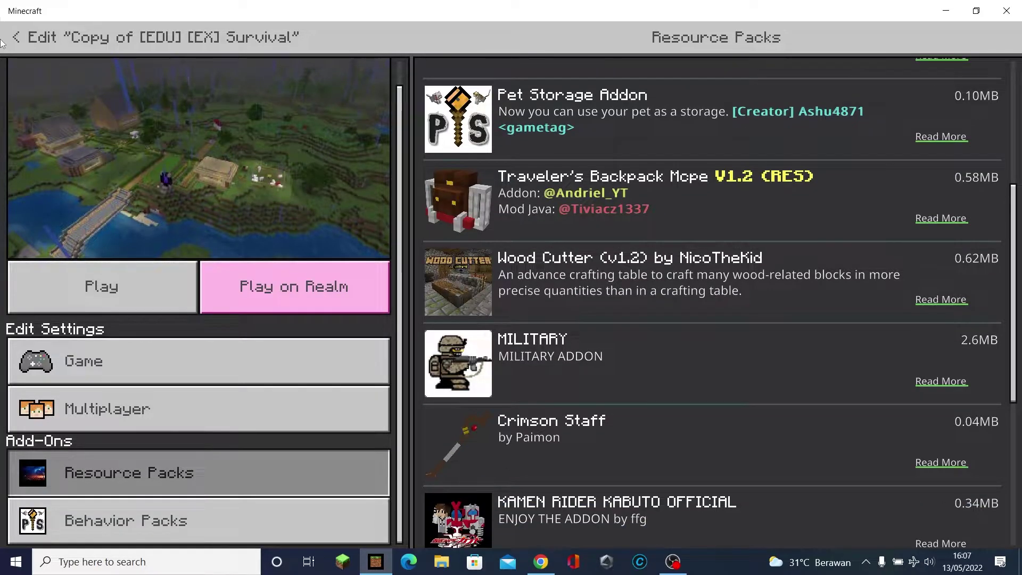
pyautogui.click(16, 36)
pyautogui.press('Escape')
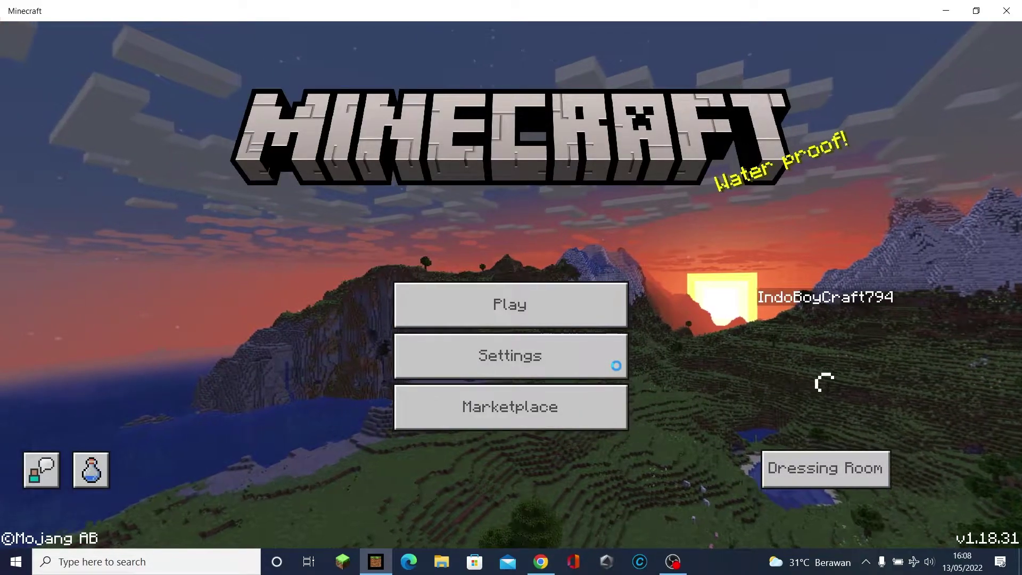
# Step: Reopen the "Copy of [EDU] [EX] Survival" world settings and find YAMATO BATTLESHIPS ADDON V1.0 among its available resource packs
pyautogui.click(538, 287)
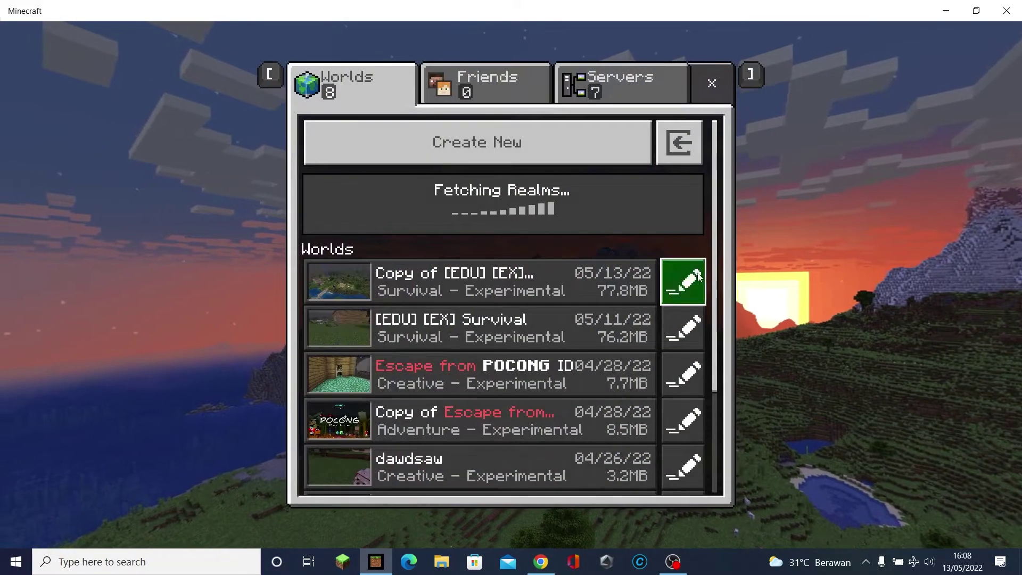
pyautogui.click(698, 276)
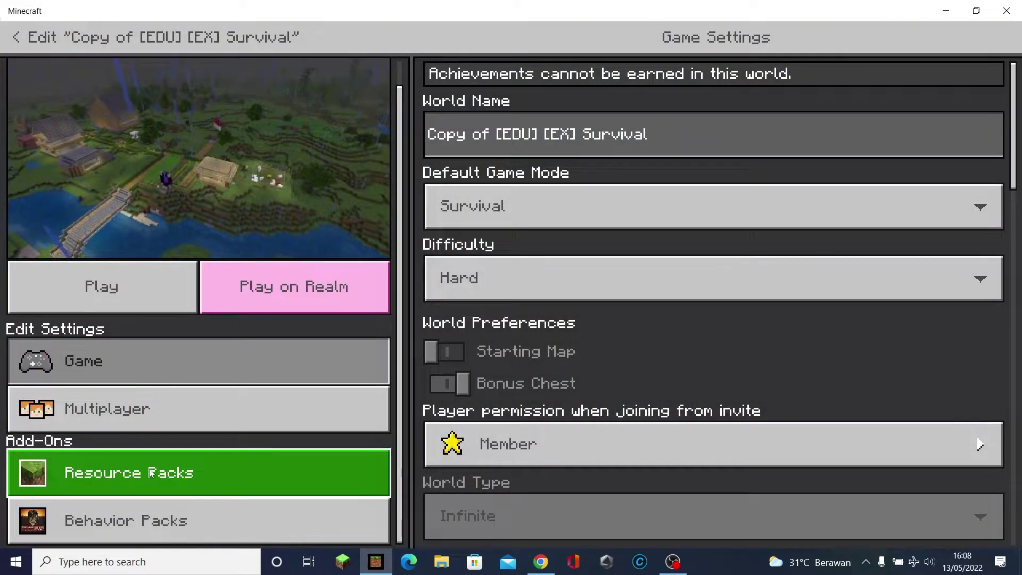
pyautogui.click(151, 472)
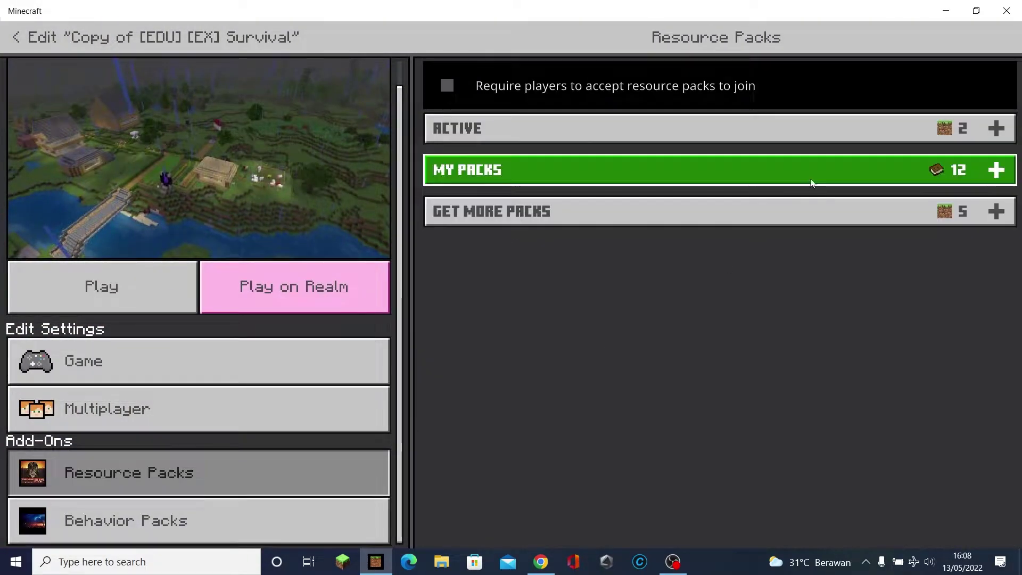
pyautogui.click(883, 173)
pyautogui.scroll(-10, 622, 344)
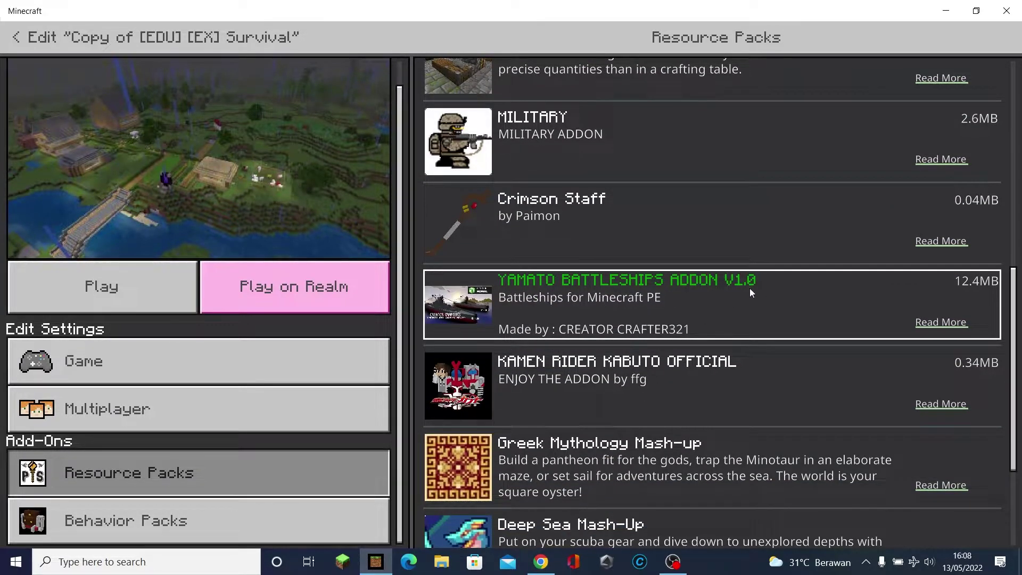
pyautogui.scroll(10, 1017, 341)
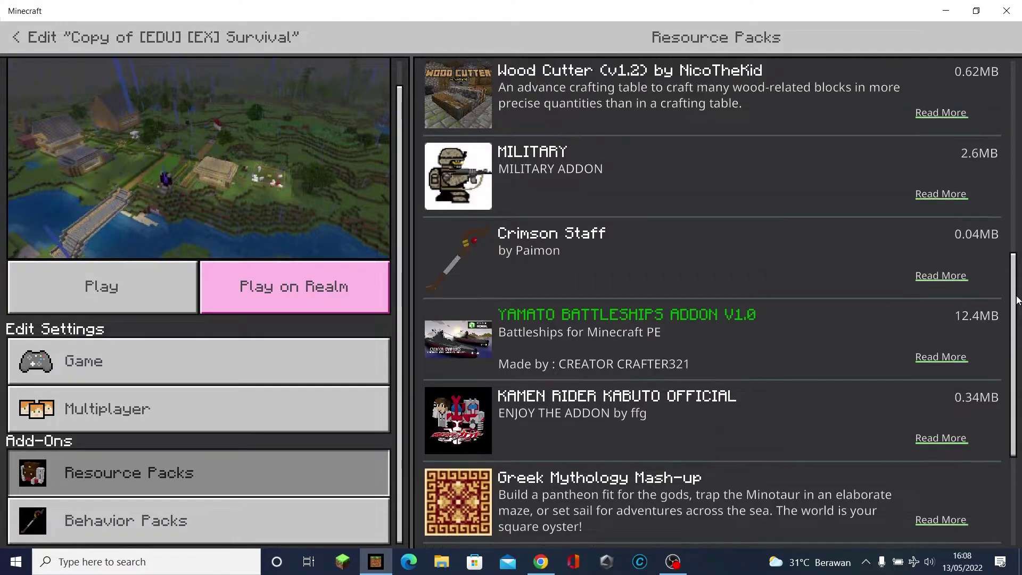
pyautogui.click(955, 180)
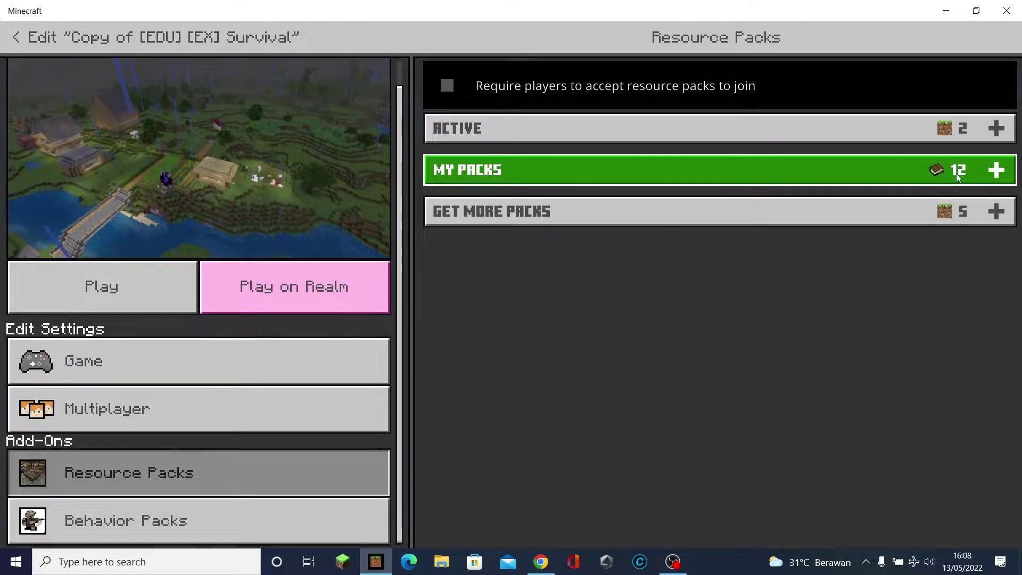
# Step: Look through the available behavior packs of the "Copy of [EDU] [EX] Survival" world
pyautogui.click(305, 513)
pyautogui.click(802, 135)
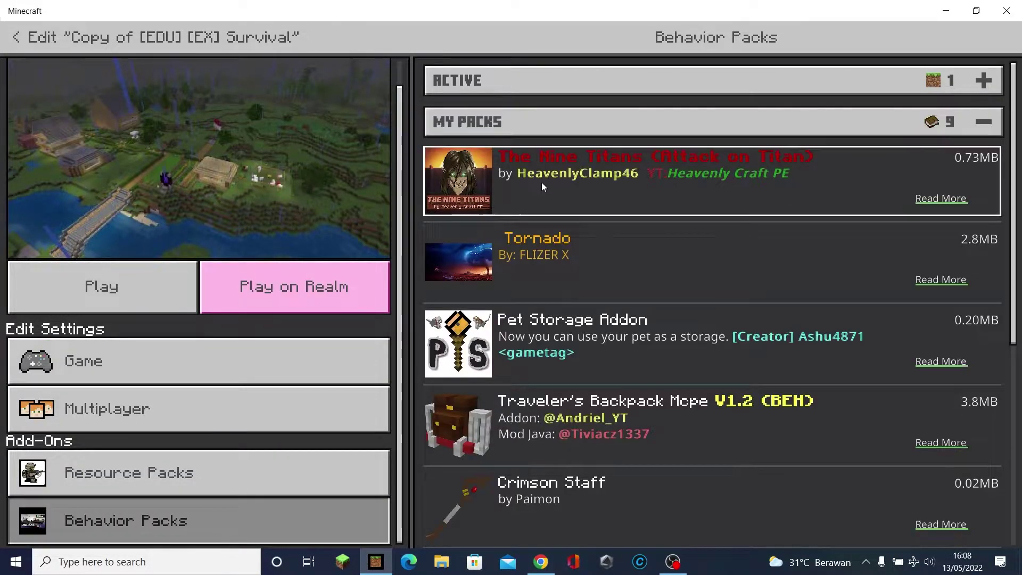
pyautogui.scroll(-6, 665, 373)
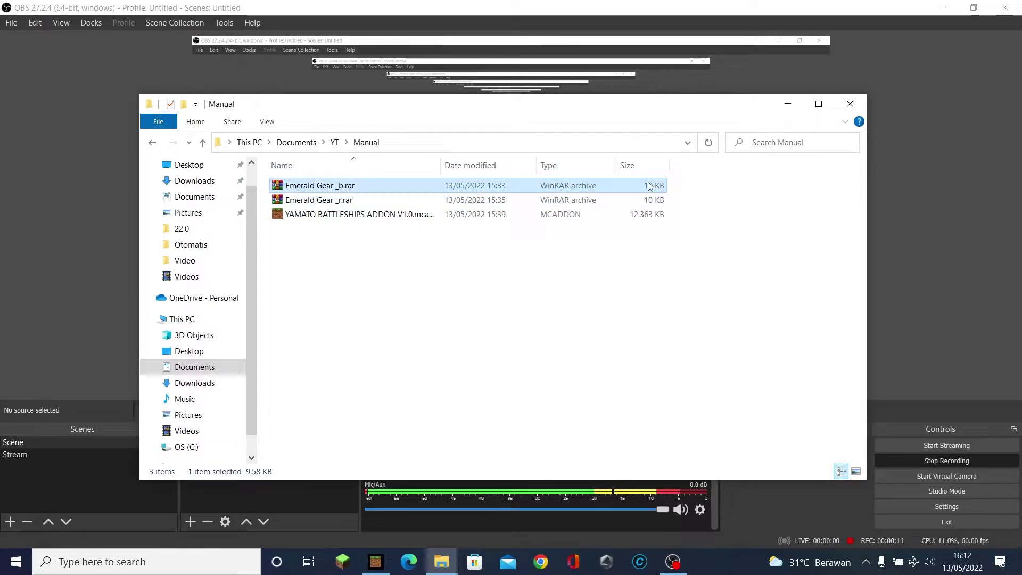
# Step: Open the WinRAR extraction options for Emerald Gear _b.rar in the Manual folder
pyautogui.hotkey('shift', 'F10')
pyautogui.click(683, 253)
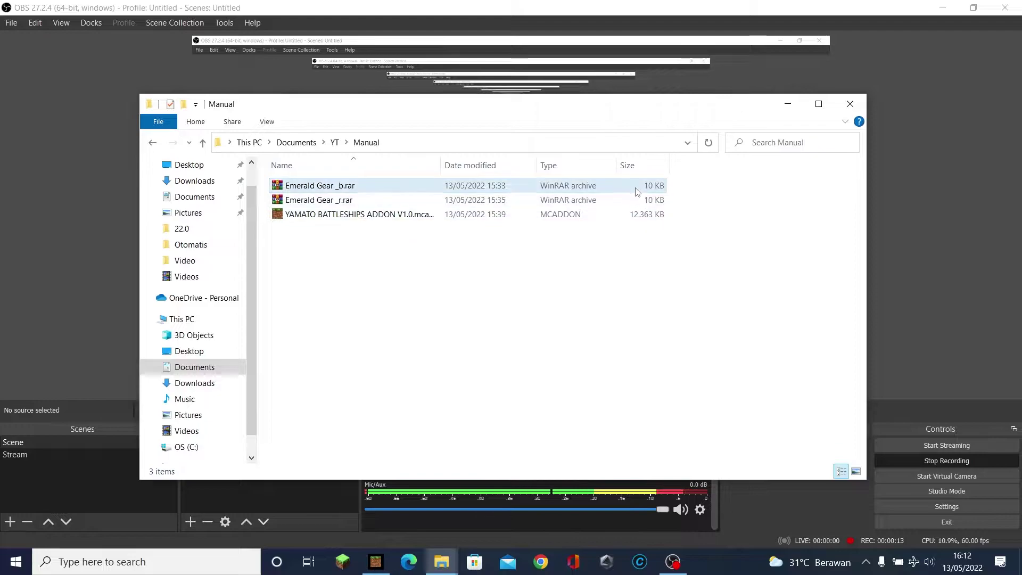
pyautogui.rightClick(636, 190)
pyautogui.click(693, 246)
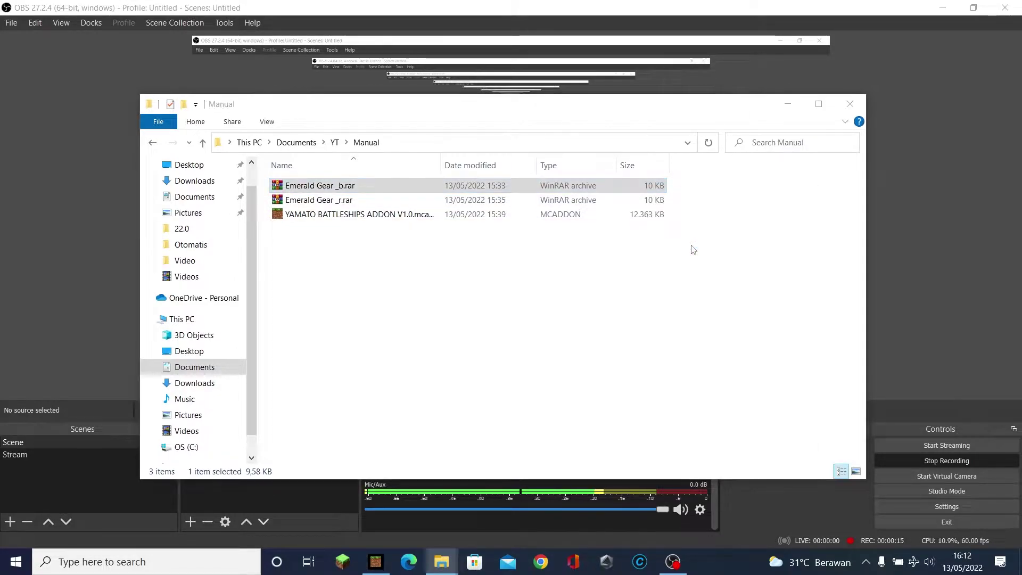
# Step: Open the behavior_packs folder in com.mojang, copy its full path, and minimize that folder window
pyautogui.click(453, 564)
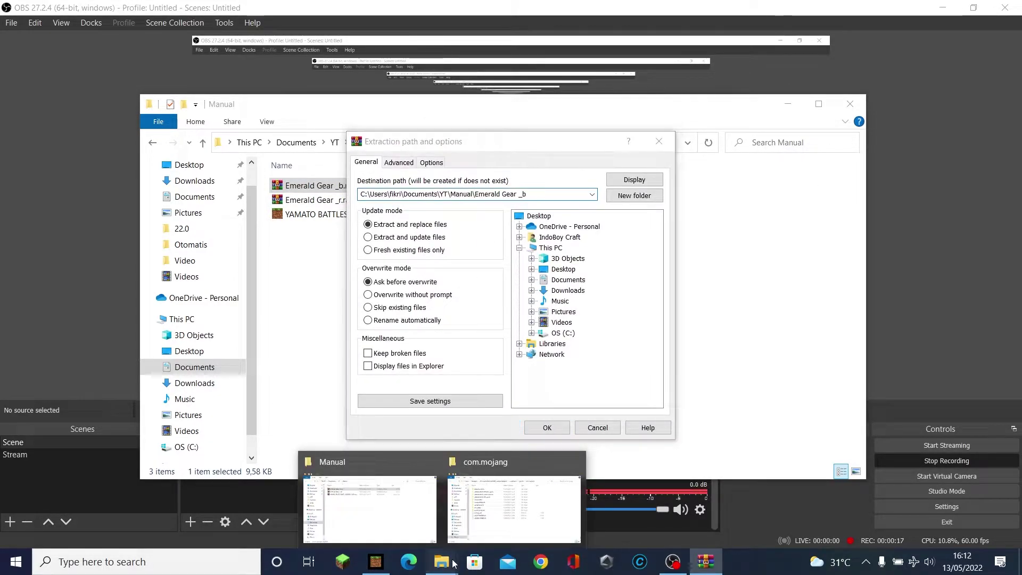
pyautogui.click(394, 503)
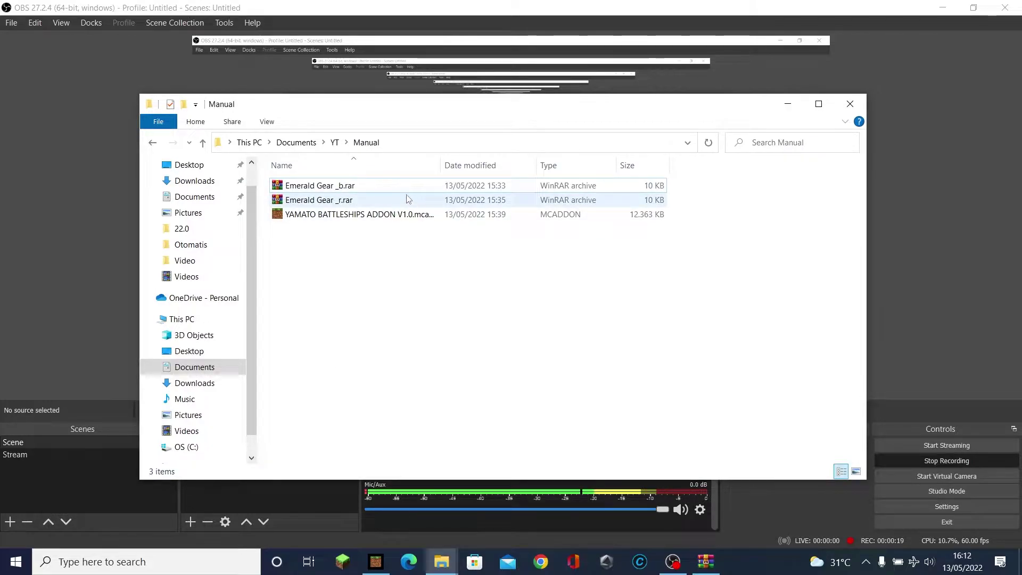
pyautogui.click(441, 561)
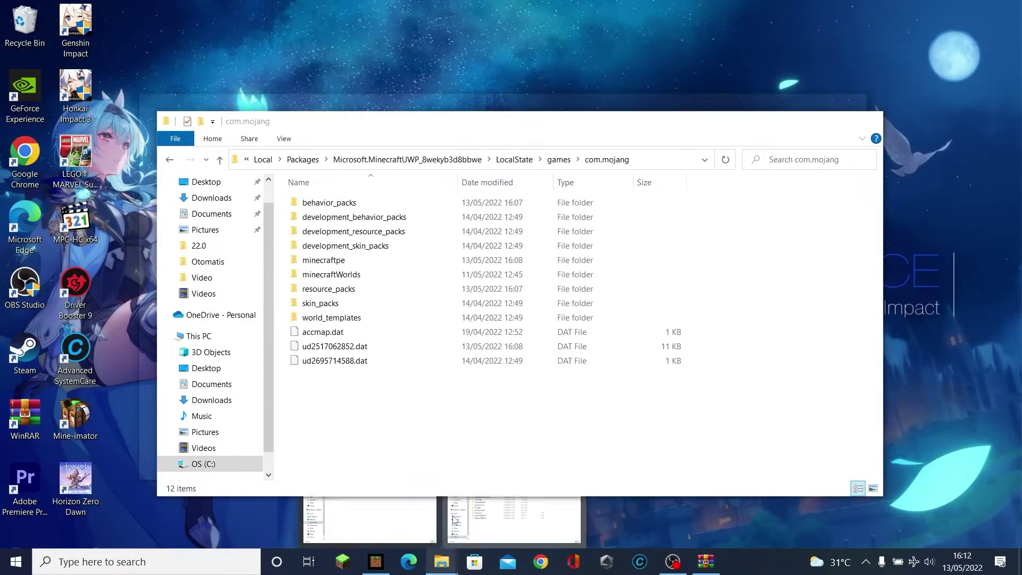
pyautogui.click(513, 510)
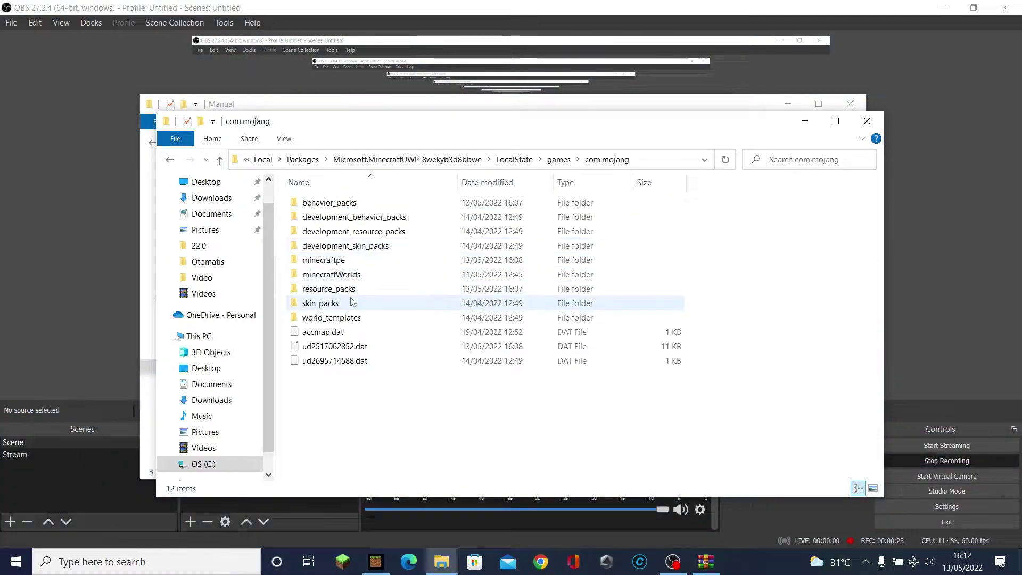
pyautogui.doubleClick(334, 203)
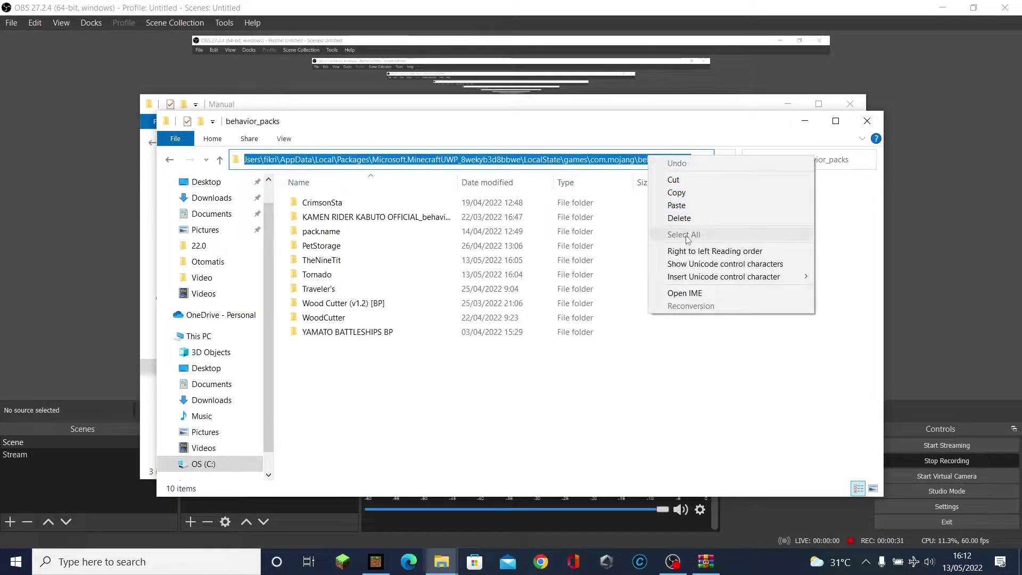
pyautogui.click(675, 193)
pyautogui.click(804, 122)
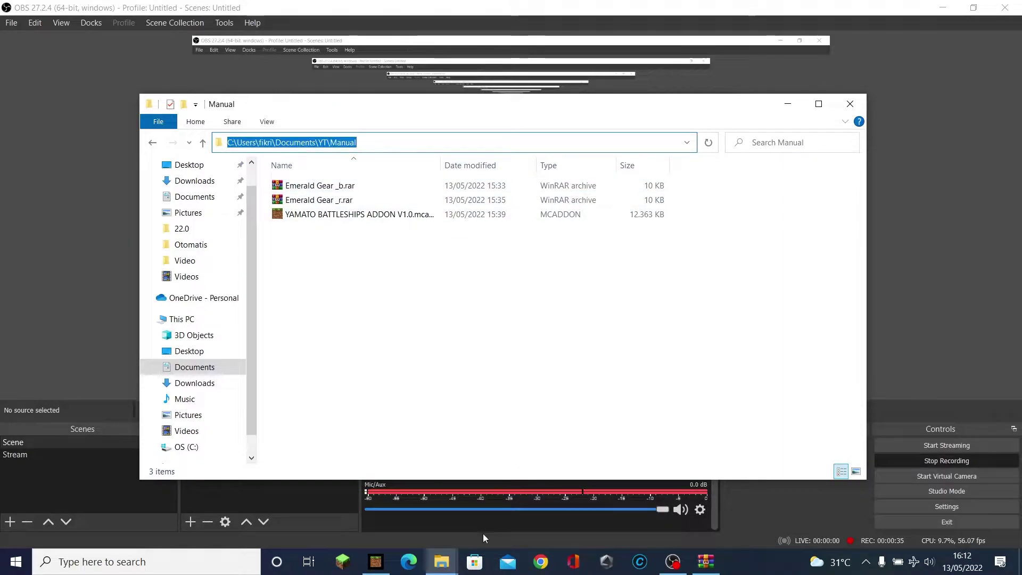
# Step: Extract Emerald Gear _b.rar to the copied behavior_packs path and bring the behavior_packs folder window back up
pyautogui.click(713, 568)
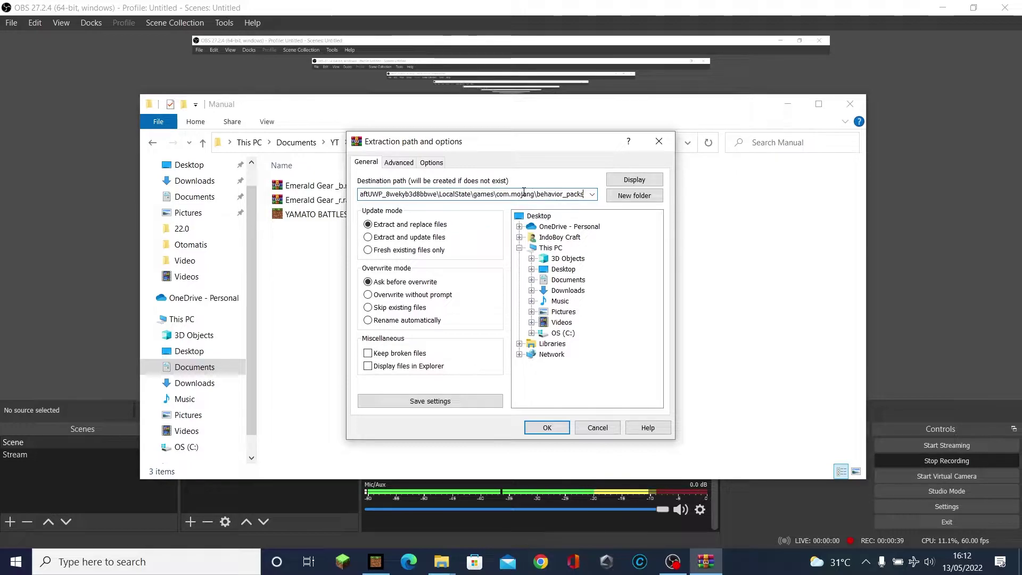
pyautogui.click(548, 427)
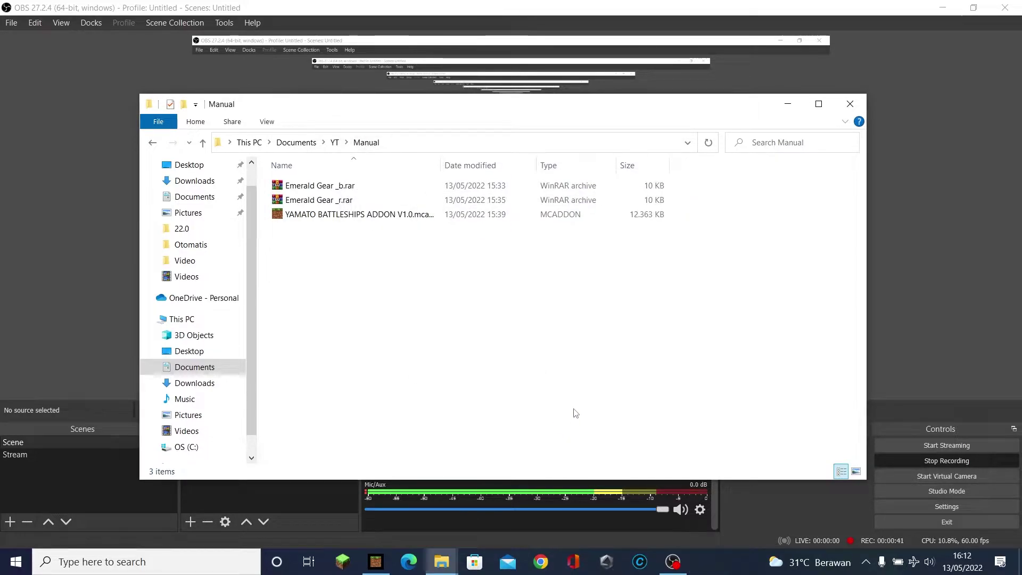
pyautogui.click(523, 458)
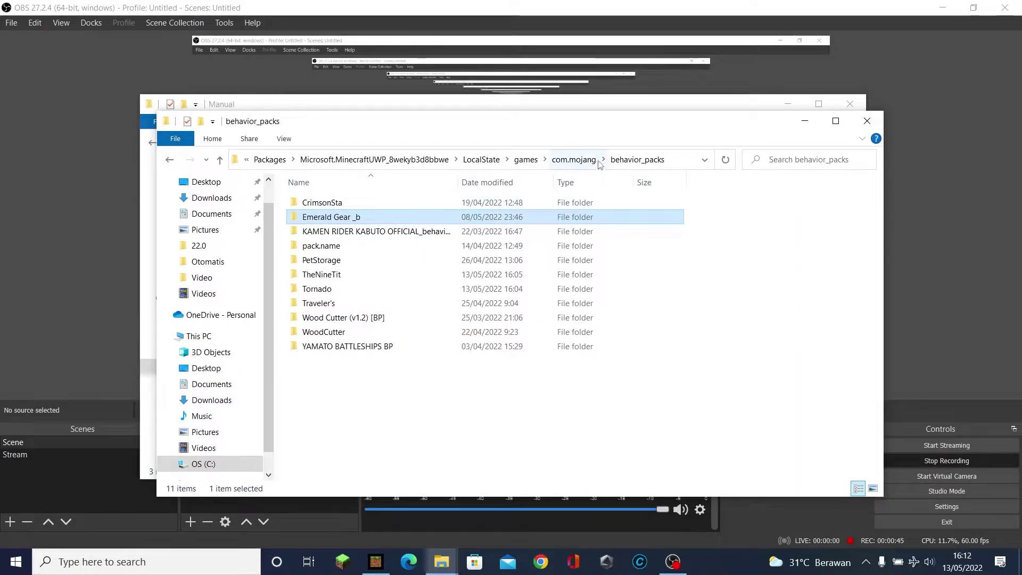
# Step: Go back to the com.mojang folder and open its resource_packs folder
pyautogui.click(573, 161)
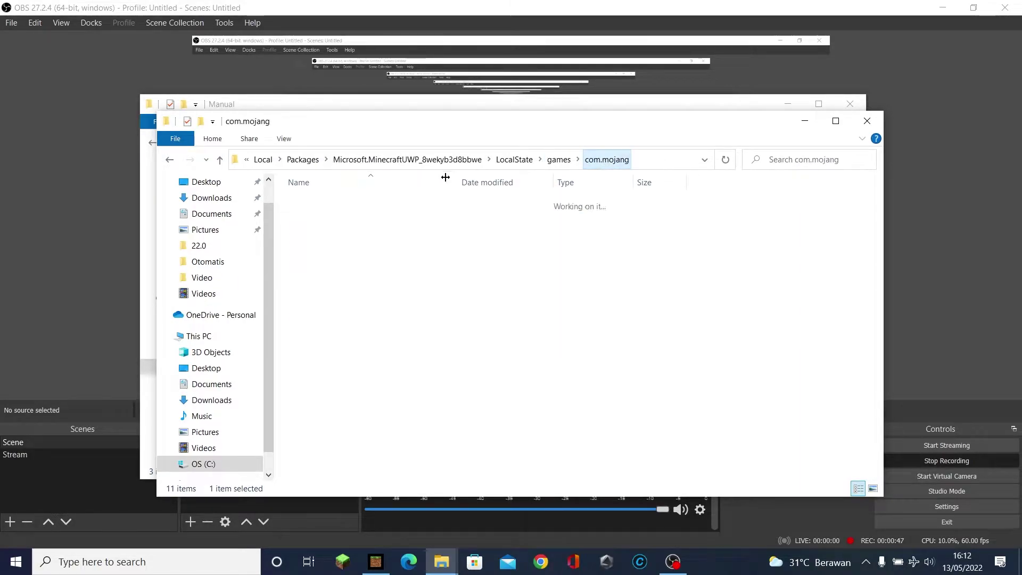
pyautogui.click(354, 291)
pyautogui.doubleClick(356, 293)
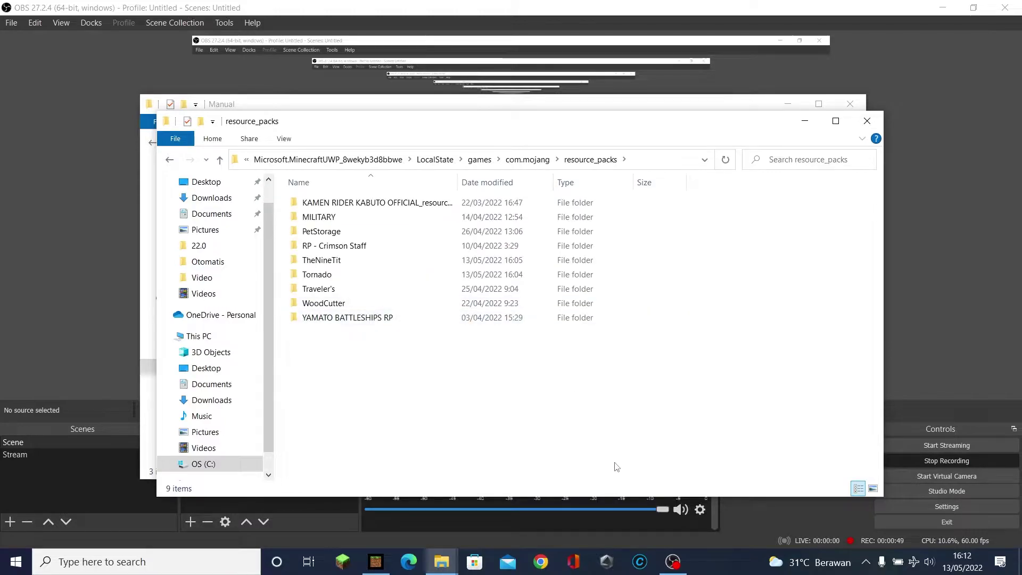
pyautogui.moveTo(441, 563)
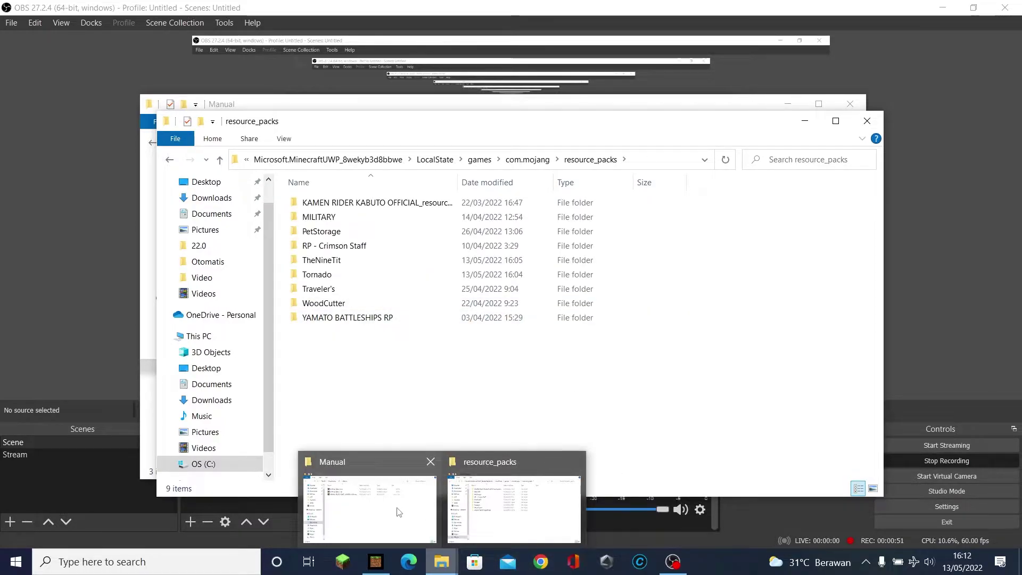
pyautogui.click(373, 508)
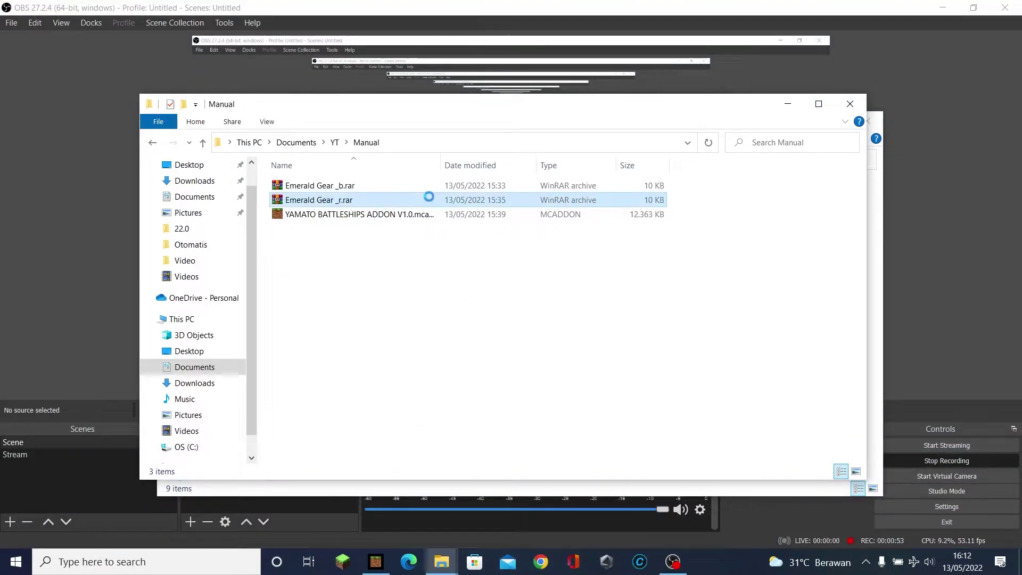
pyautogui.rightClick(430, 200)
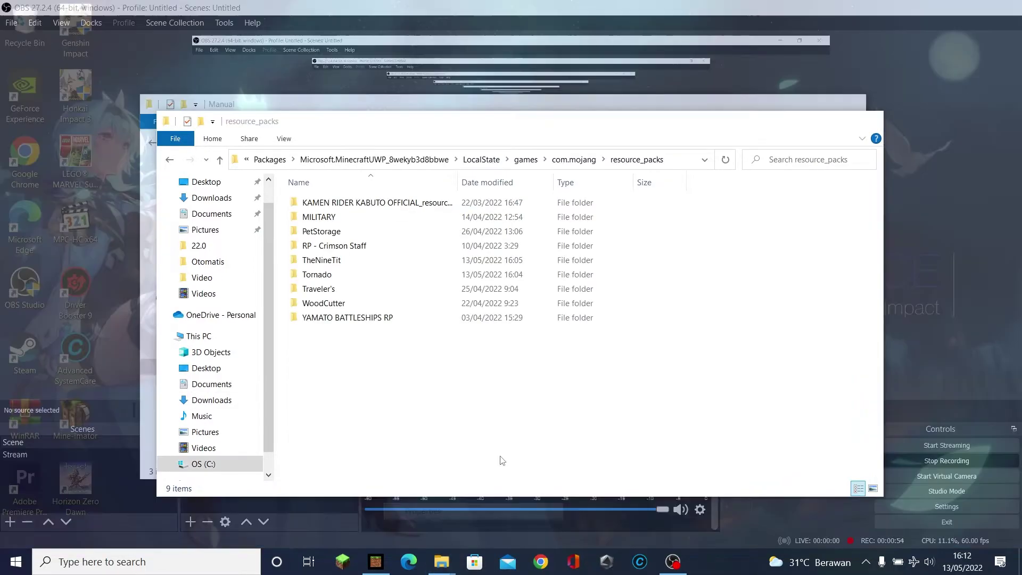
pyautogui.click(513, 490)
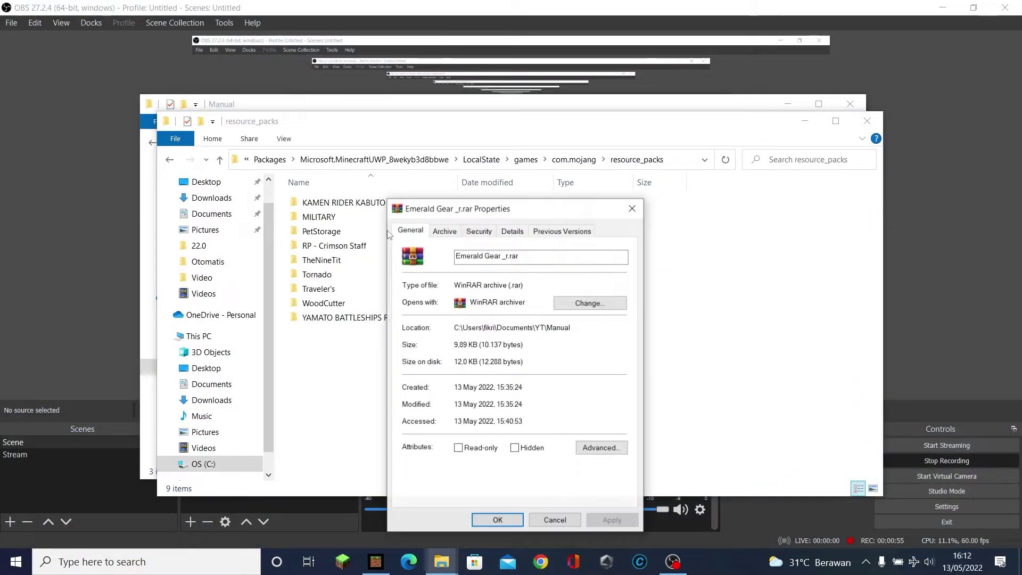
# Step: Copy the full path of the resource_packs folder and close the properties of Emerald Gear _r.rar
pyautogui.click(678, 162)
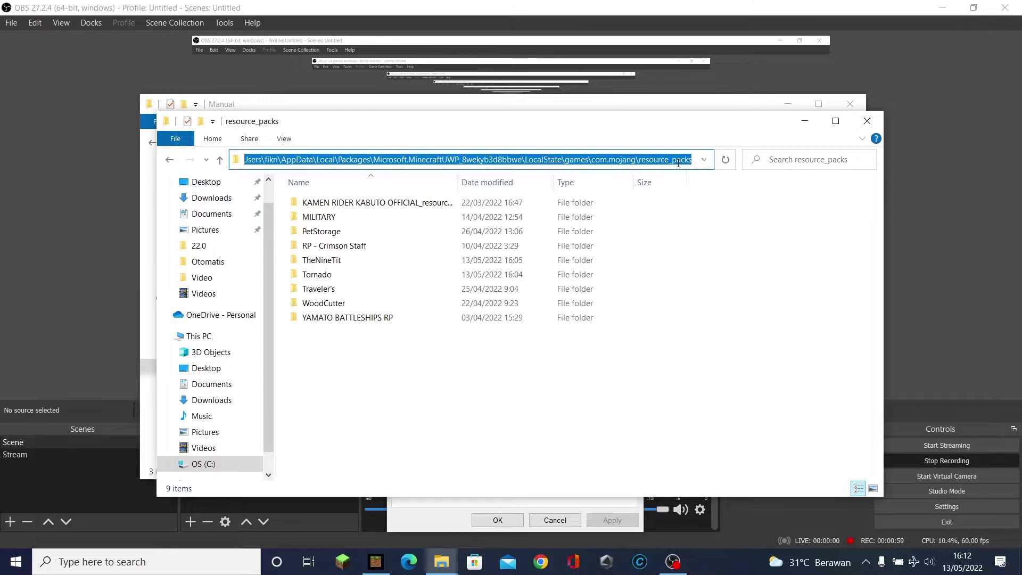
pyautogui.moveTo(438, 572)
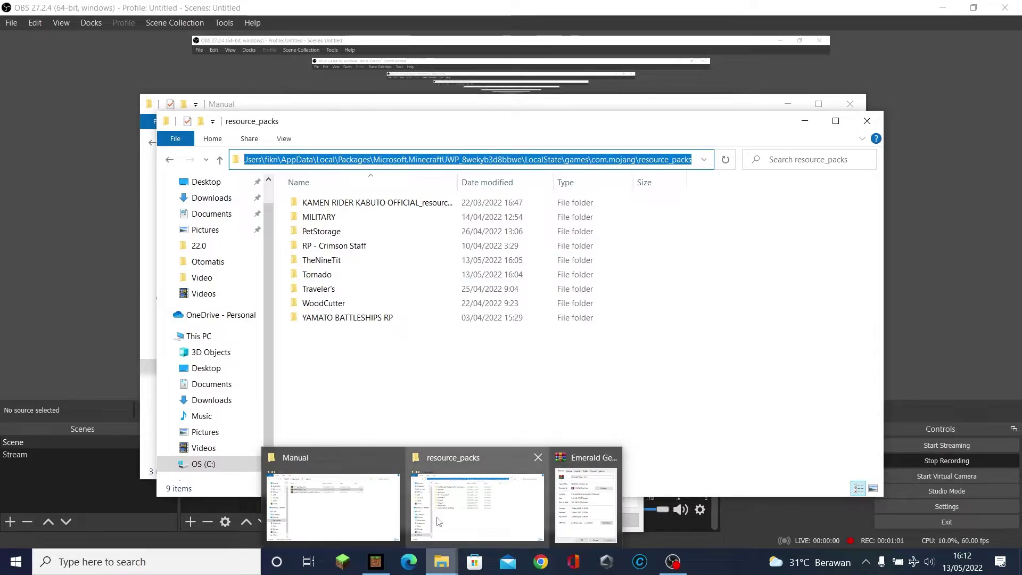
pyautogui.click(586, 507)
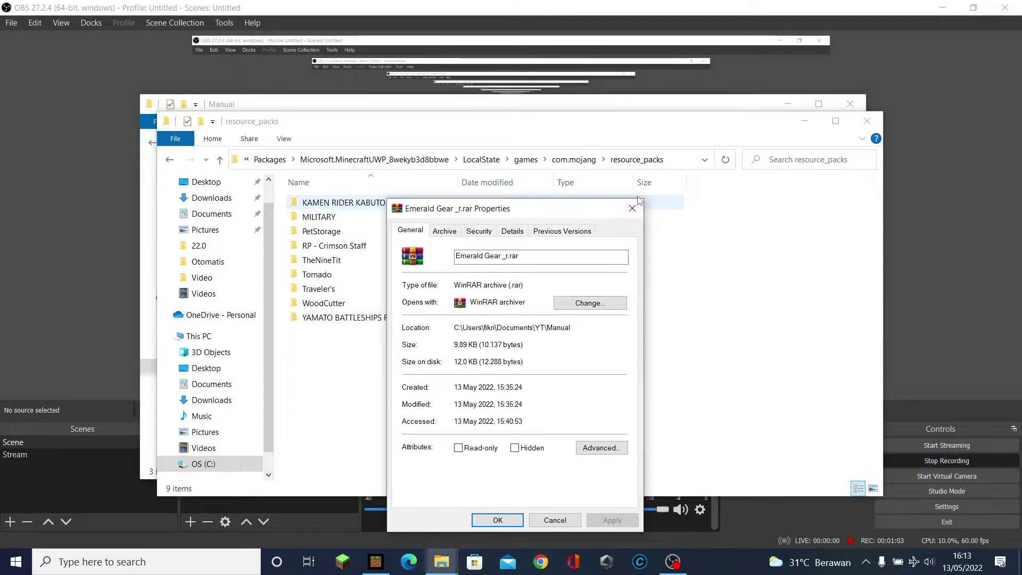
pyautogui.click(633, 207)
# Step: Extract Emerald Gear _r.rar from the Manual folder to the copied resource_packs path
pyautogui.moveTo(441, 561)
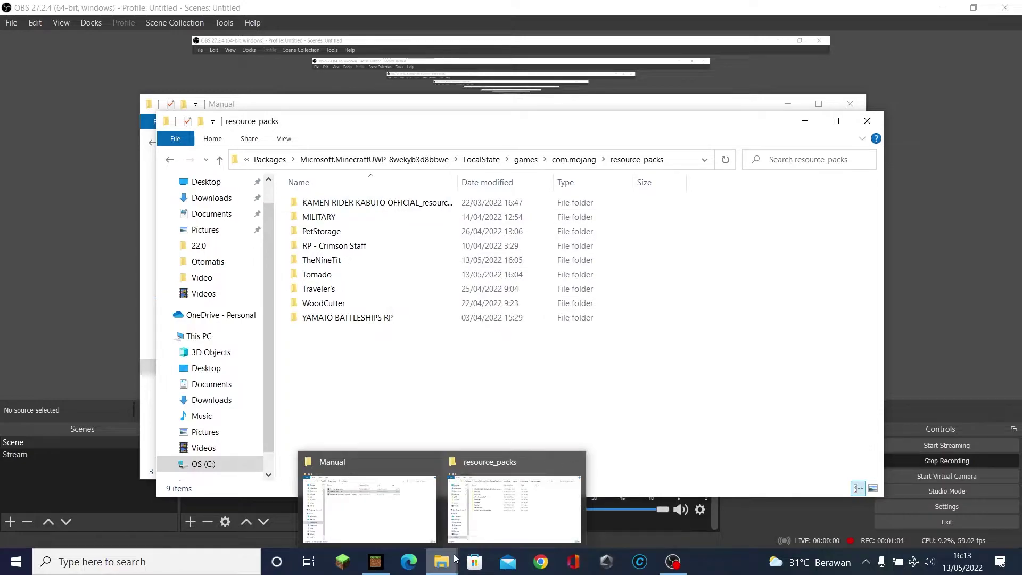
pyautogui.click(422, 526)
pyautogui.rightClick(354, 199)
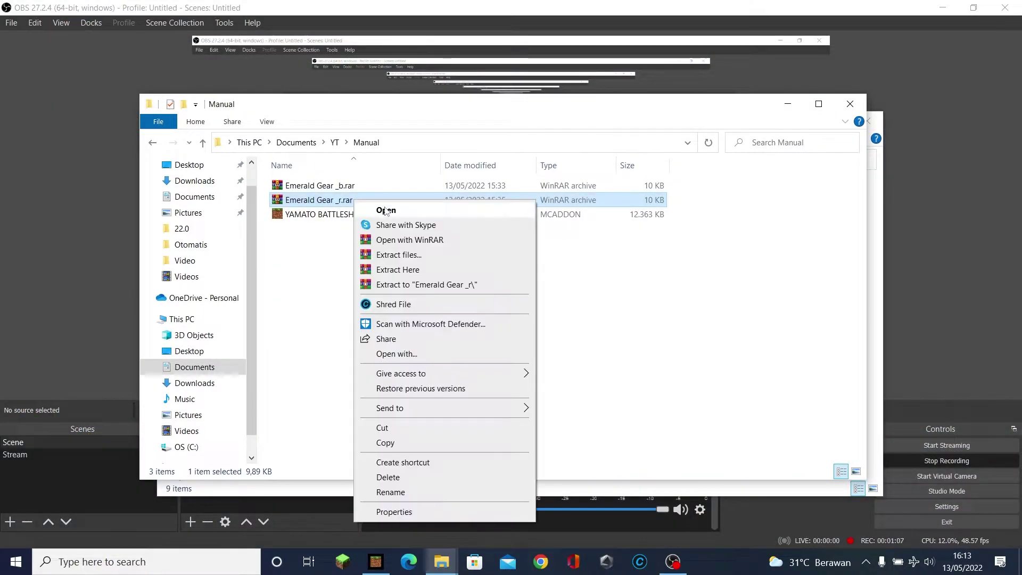
pyautogui.click(400, 255)
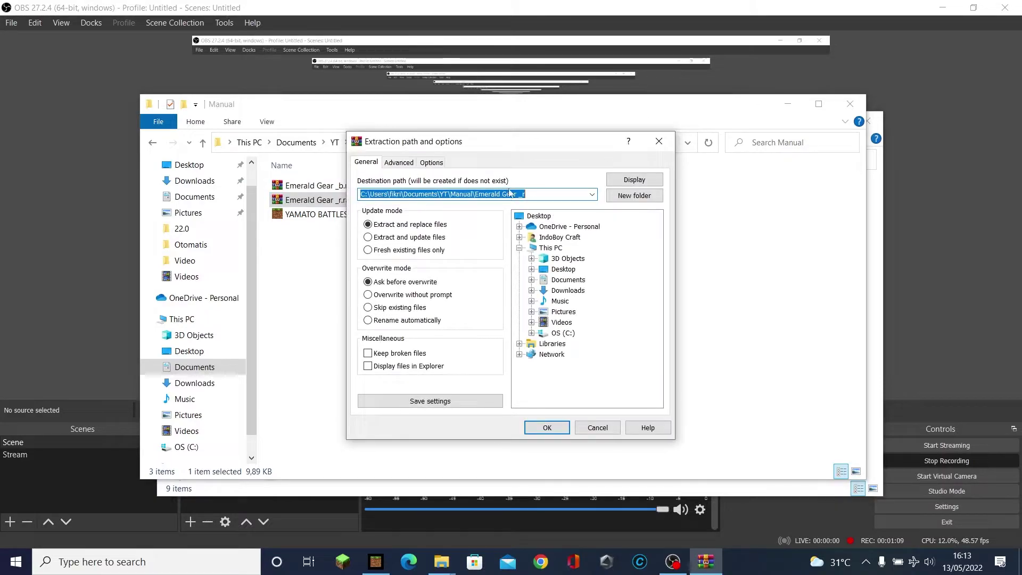
pyautogui.click(547, 428)
# Step: Check resource_packs for the extracted Emerald Gear _r folder and close both the resource_packs and Manual folder windows
pyautogui.moveTo(441, 562)
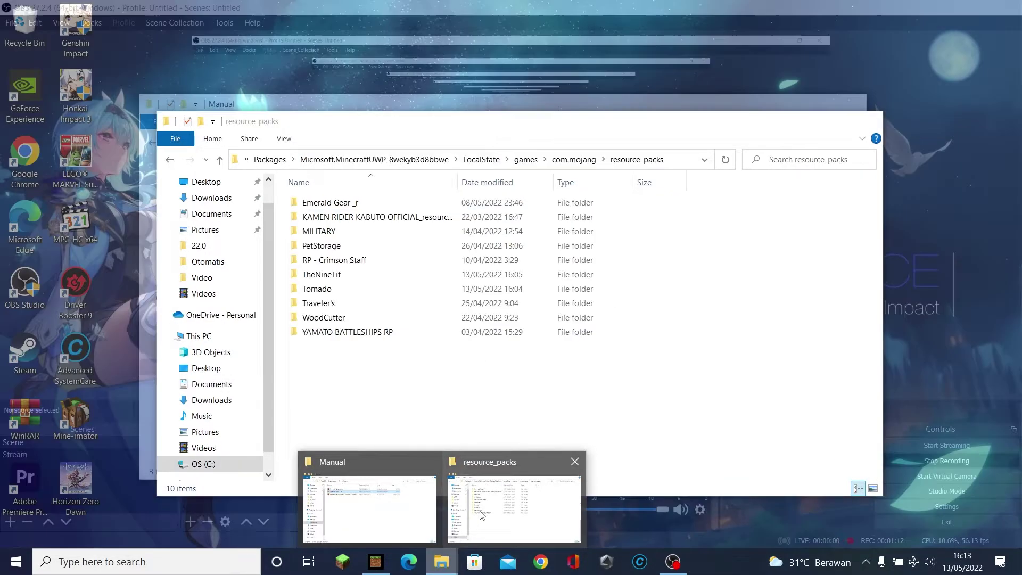
pyautogui.click(482, 514)
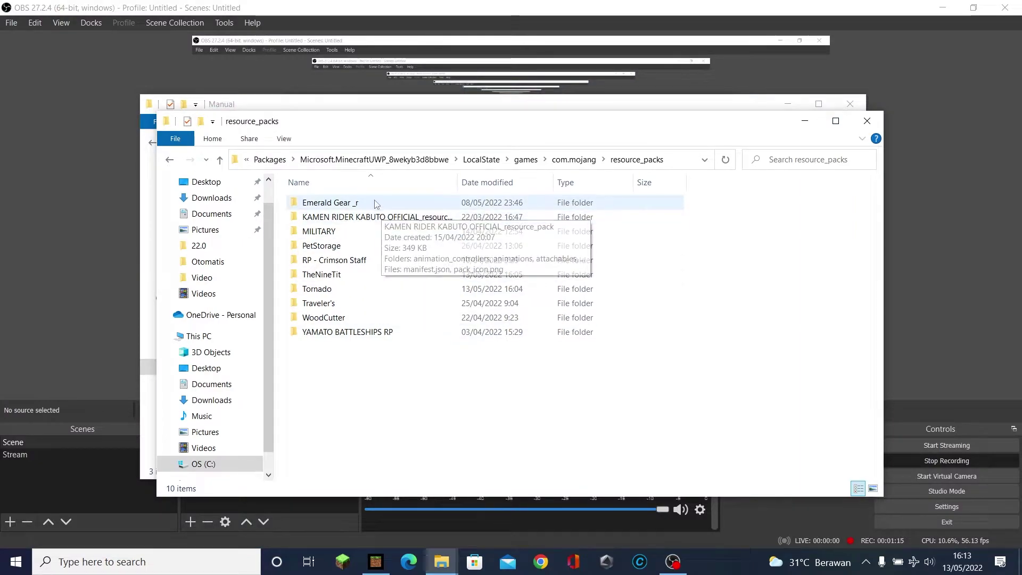
pyautogui.click(867, 123)
pyautogui.click(849, 104)
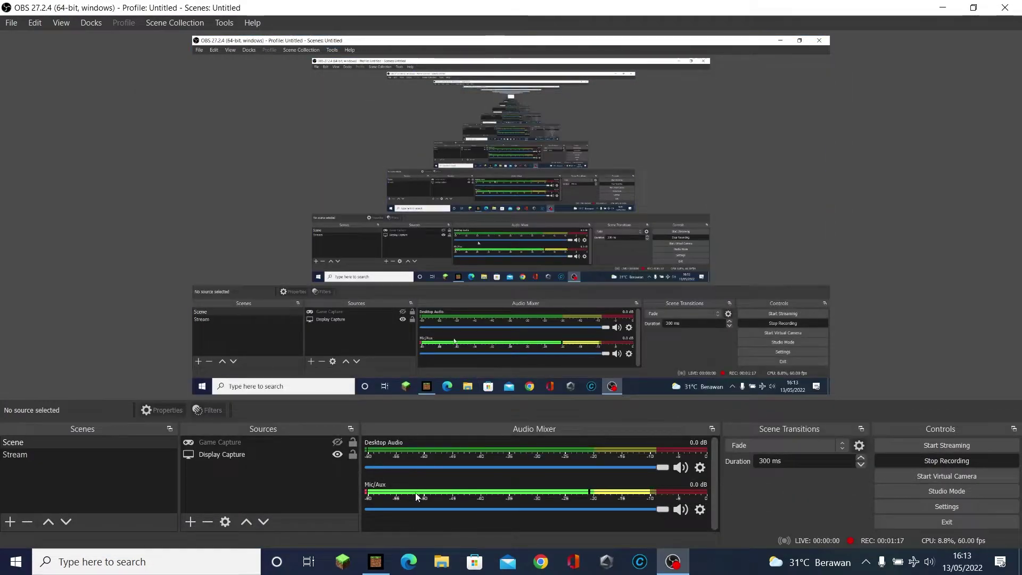
# Step: Switch to Minecraft, look through the owned resource packs of the world "Copy of [EDU] [EX] Survival", and close the game
pyautogui.click(376, 562)
pyautogui.click(527, 304)
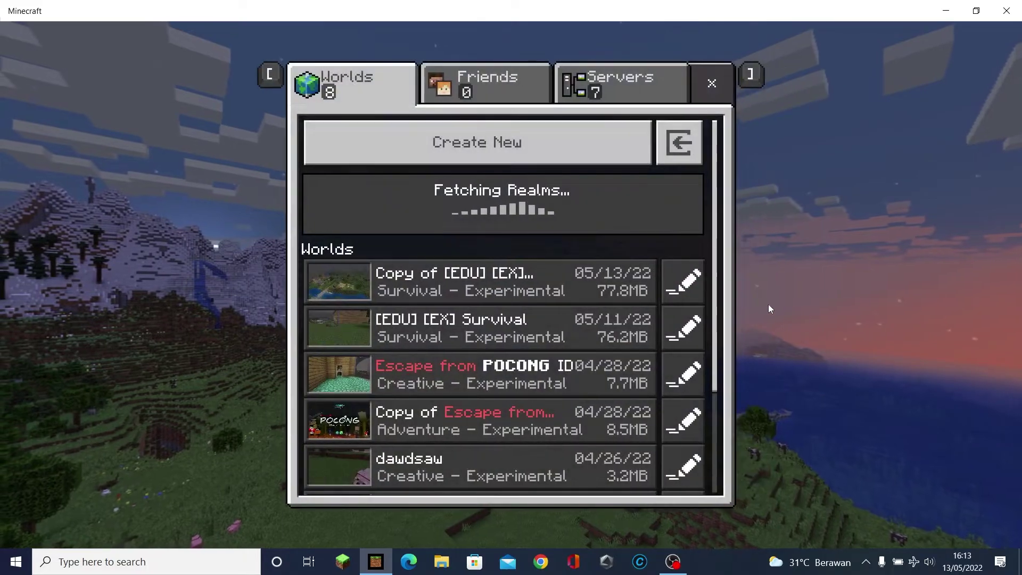
pyautogui.click(692, 285)
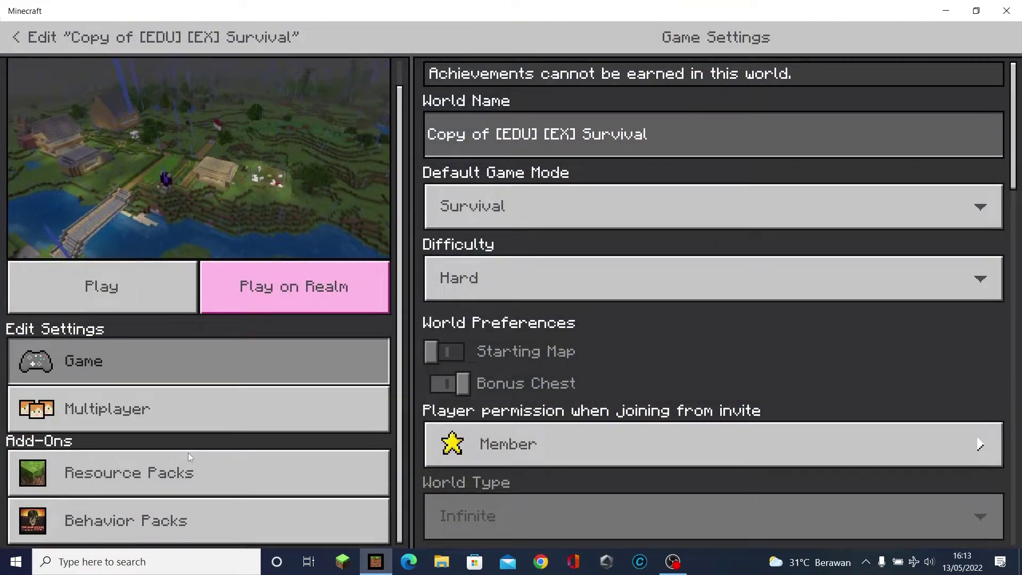
pyautogui.click(239, 471)
pyautogui.click(736, 170)
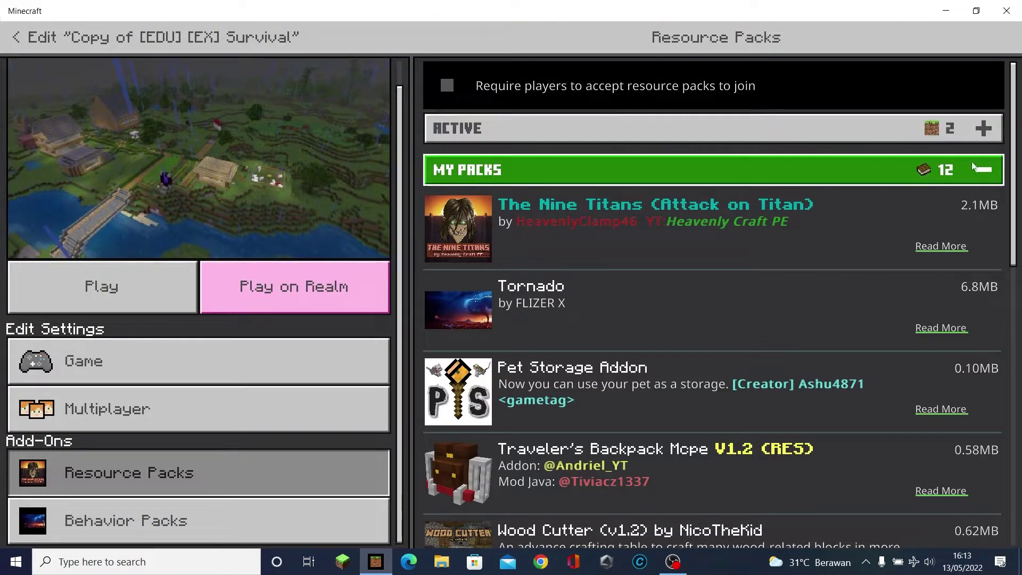
pyautogui.moveTo(1013, 140); pyautogui.dragTo(1019, 29)
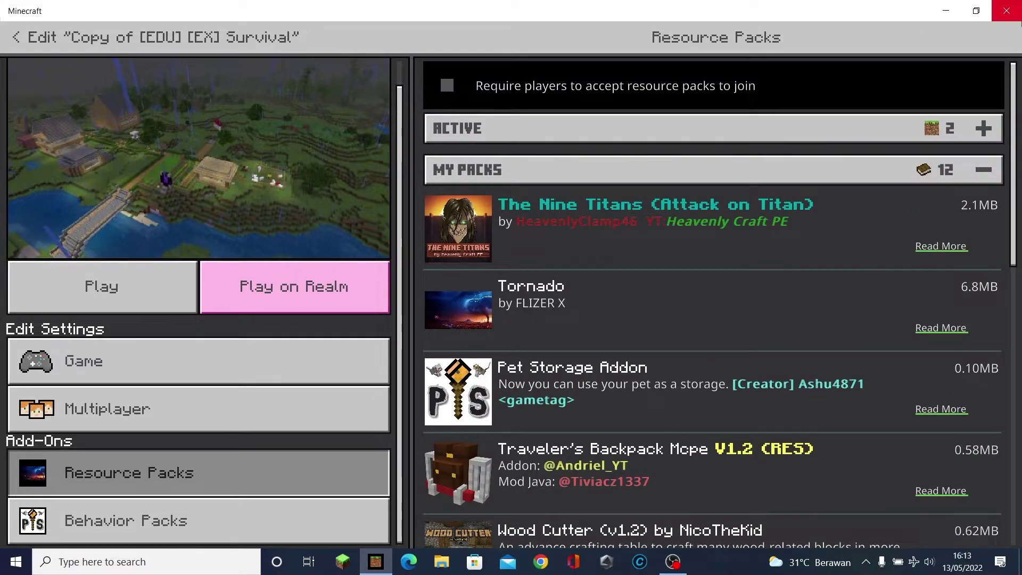
pyautogui.click(1015, 11)
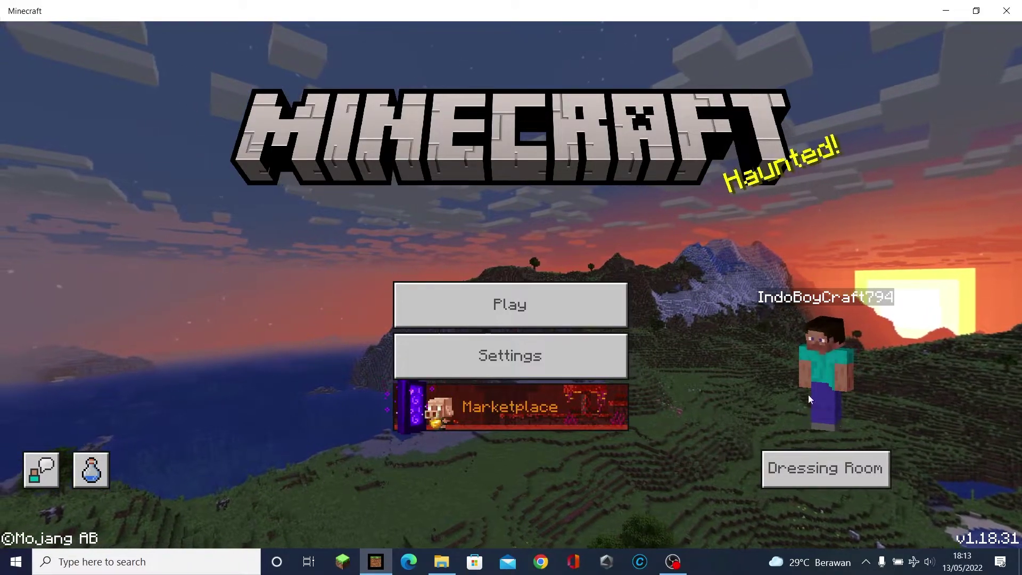
pyautogui.click(819, 470)
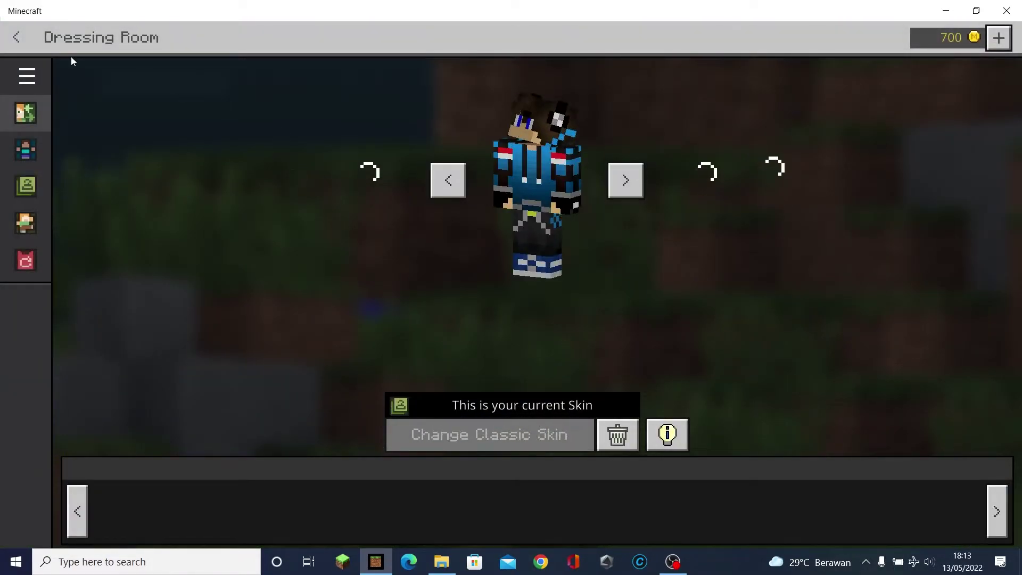
pyautogui.click(24, 38)
# Step: Open the settings of the world "Copy of [EDU] [EX] Survival" and select Emerald Gear among its owned resource packs
pyautogui.click(584, 307)
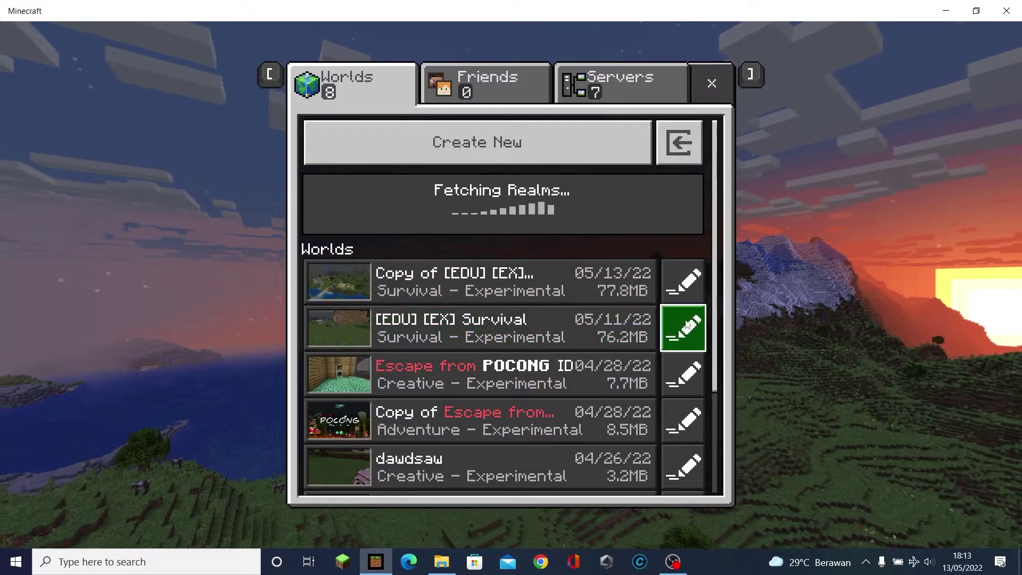
pyautogui.click(687, 288)
pyautogui.click(173, 500)
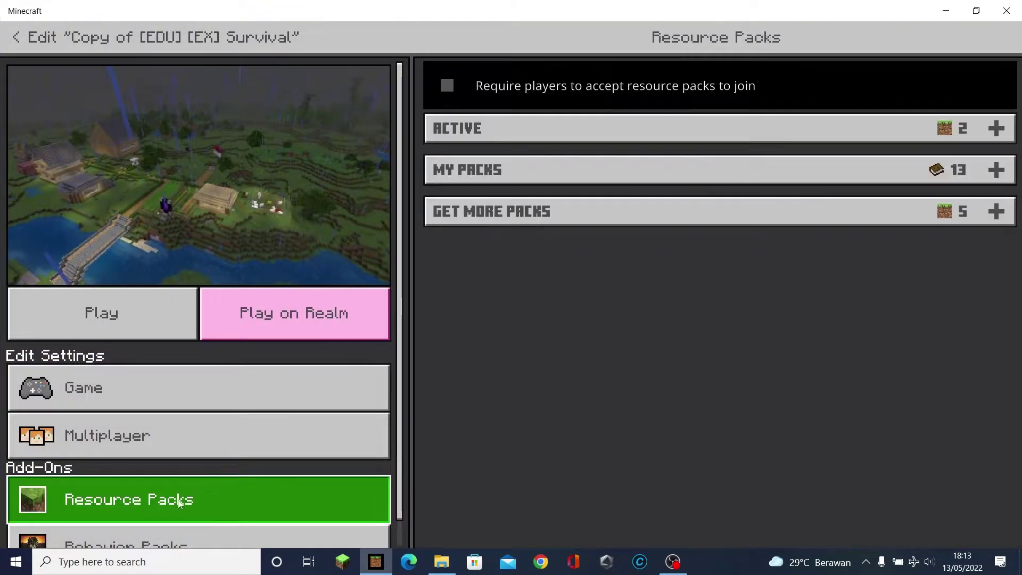
pyautogui.click(821, 181)
pyautogui.scroll(-2, 673, 444)
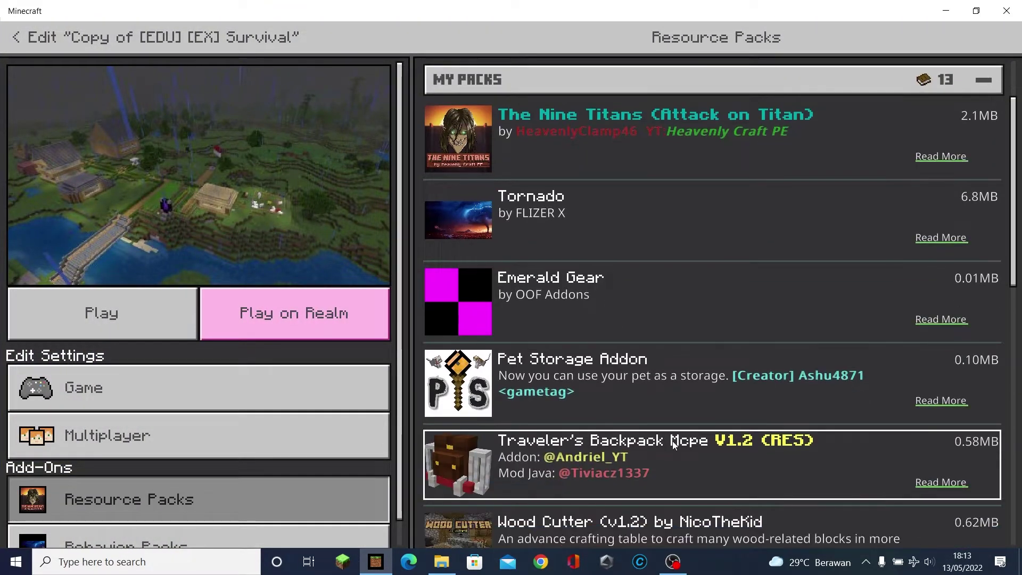
pyautogui.click(493, 289)
# Step: Select Emerald Gear among the same world's owned behavior packs without activating it, and return to the title screen
pyautogui.click(326, 537)
pyautogui.click(780, 127)
pyautogui.click(603, 338)
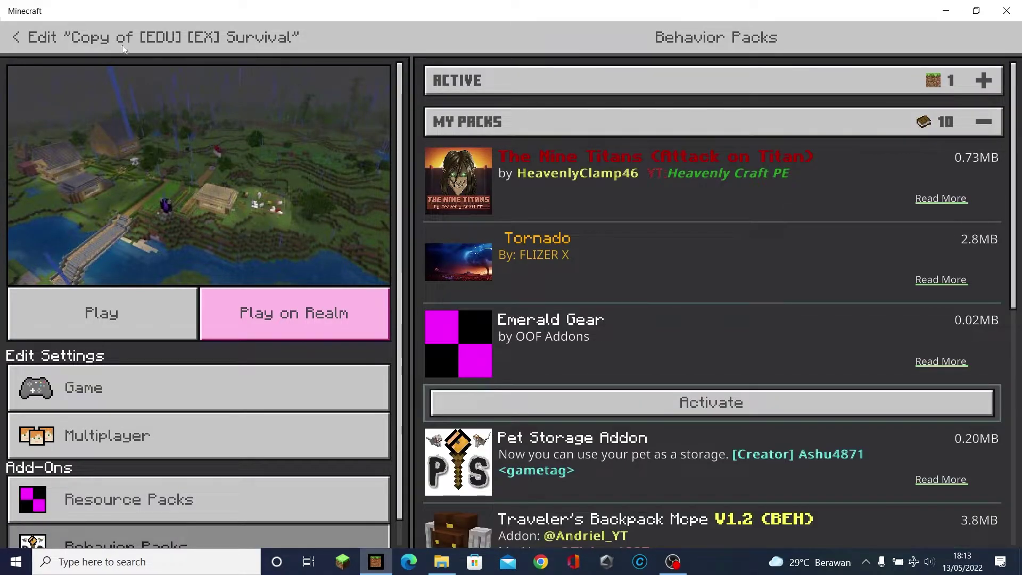
pyautogui.click(25, 39)
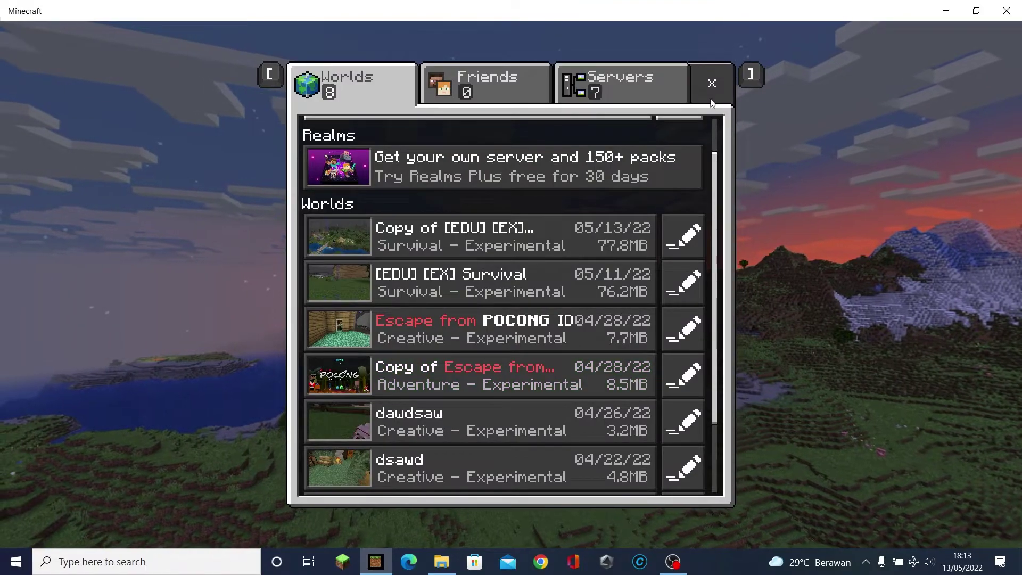
pyautogui.press('Escape')
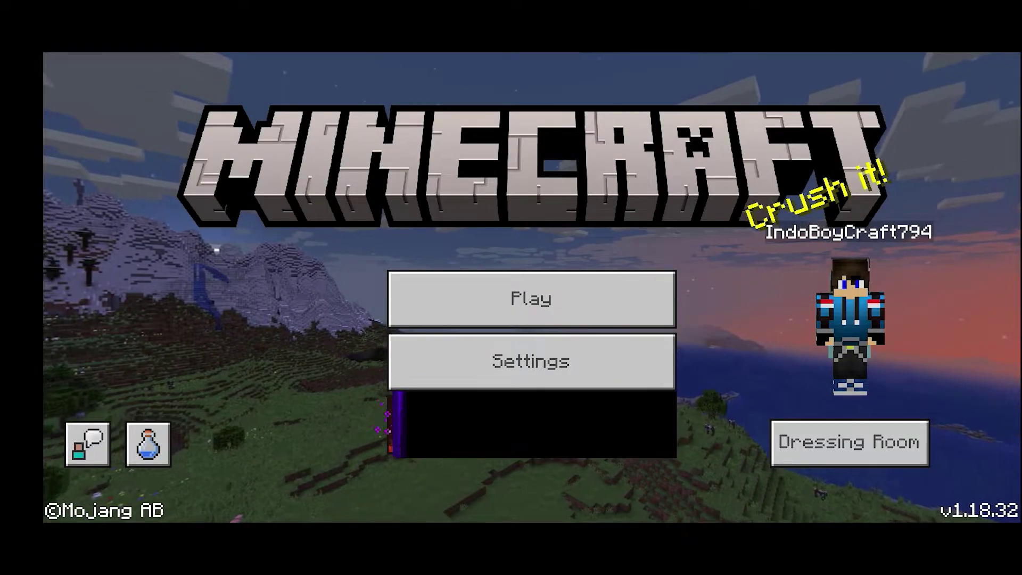
pyautogui.moveTo(857, 340); pyautogui.dragTo(931, 362)
# Step: In mobile Minecraft, open the settings of the world "[EDU] [EX] Survival" and expand its owned resource packs
pyautogui.click(531, 299)
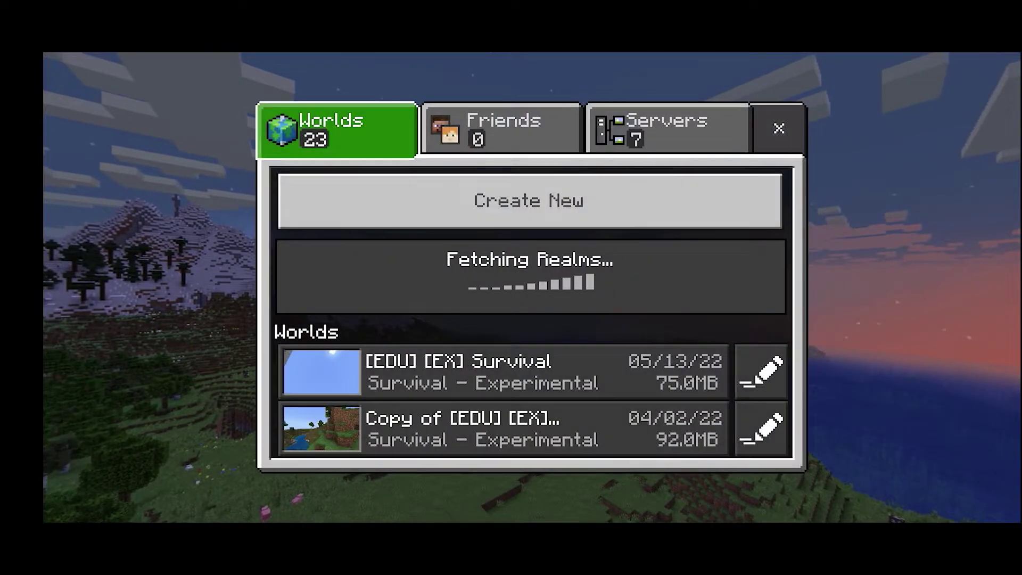
pyautogui.click(761, 371)
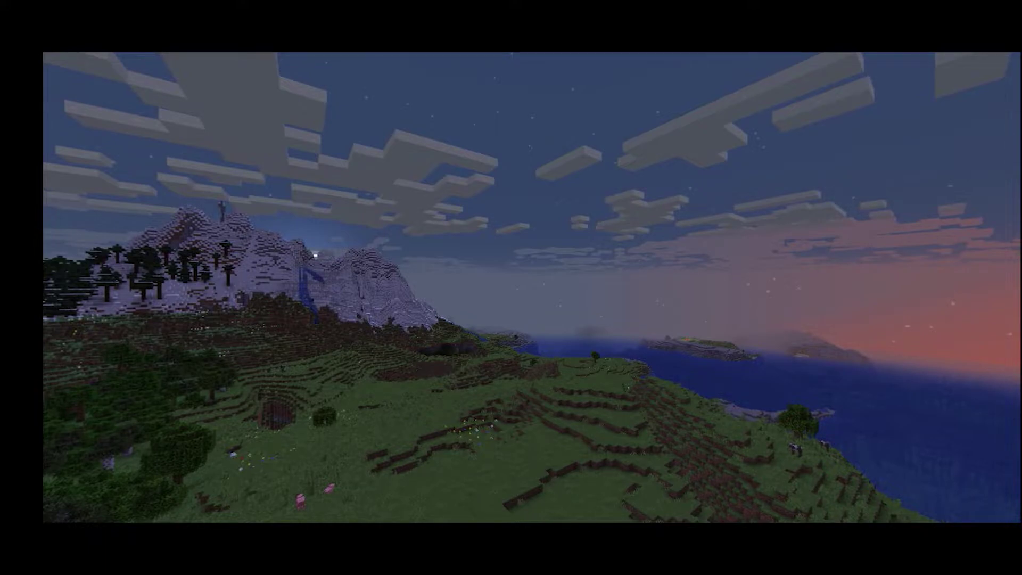
pyautogui.scroll(-3, 103, 222)
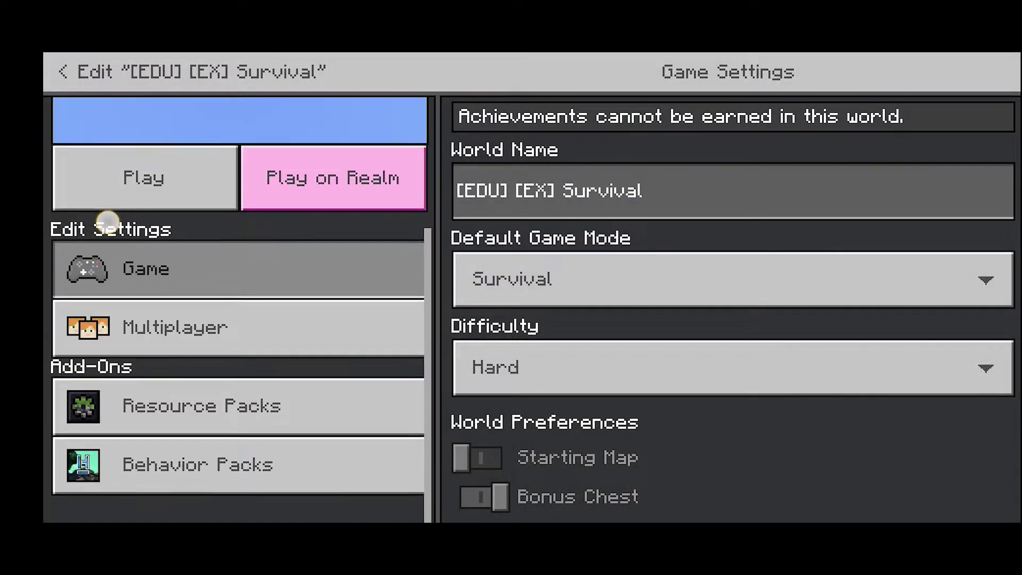
pyautogui.click(202, 429)
pyautogui.press('Right')
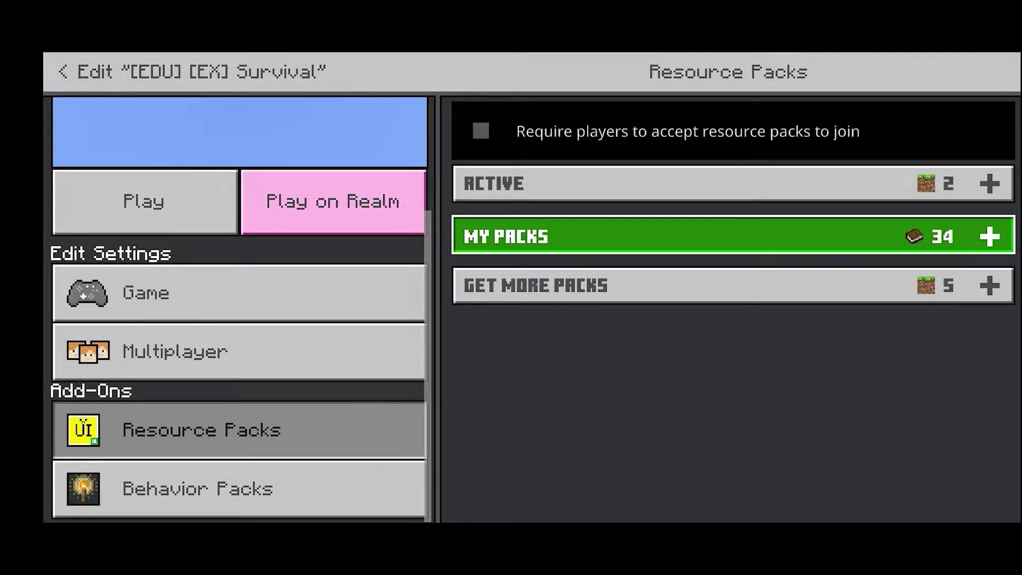
pyautogui.press('Return')
# Step: Browse the owned resource packs of "[EDU] [EX] Survival" and return to the title screen
pyautogui.scroll(-10, 900, 141)
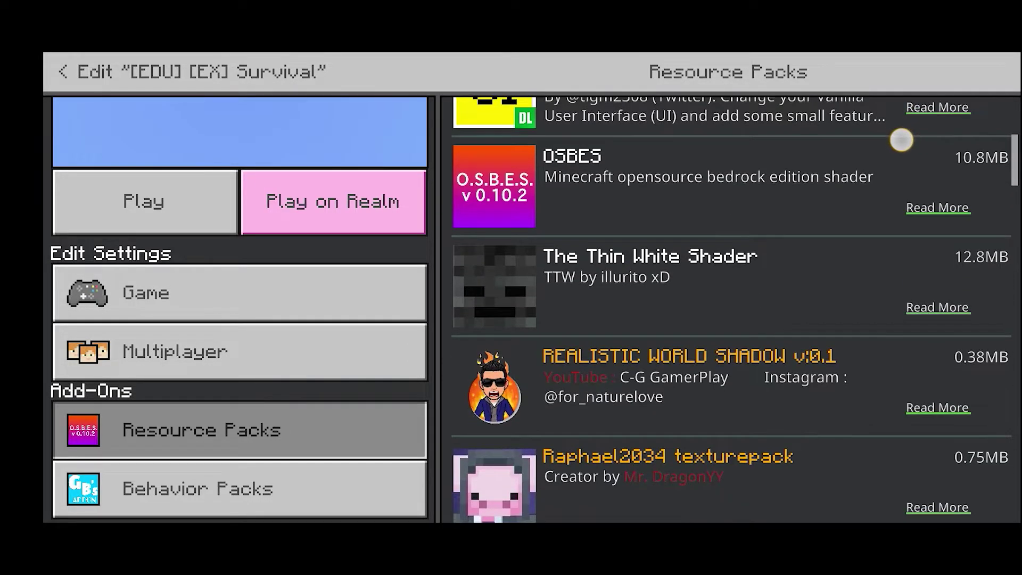
pyautogui.scroll(-15, 894, 148)
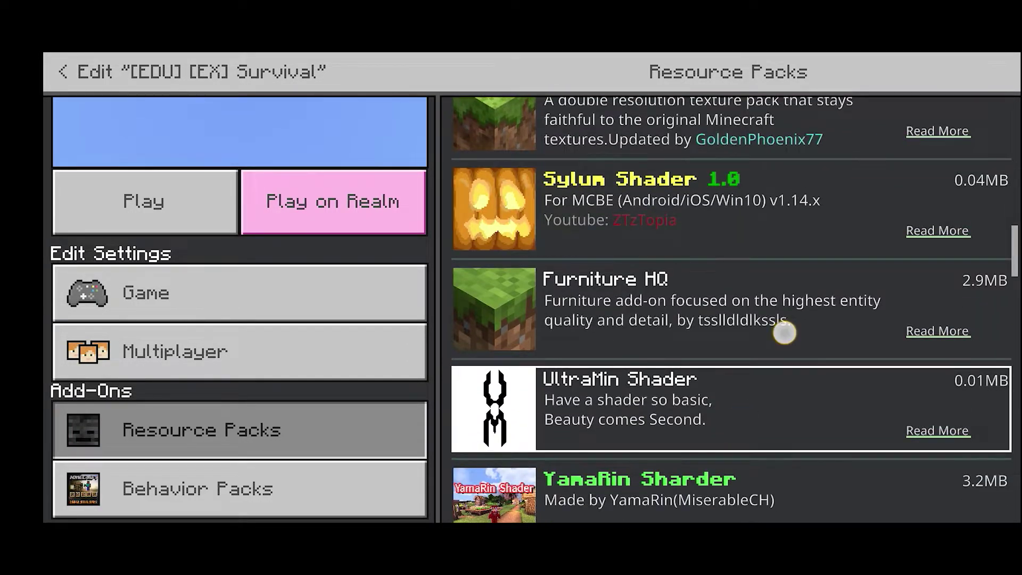
pyautogui.scroll(-10, 810, 276)
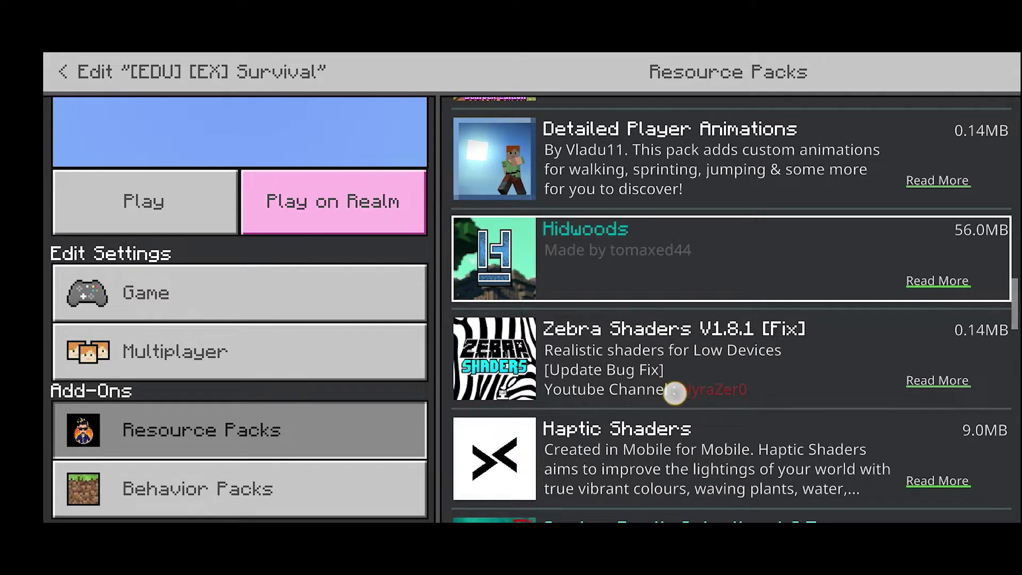
pyautogui.scroll(20, 803, 207)
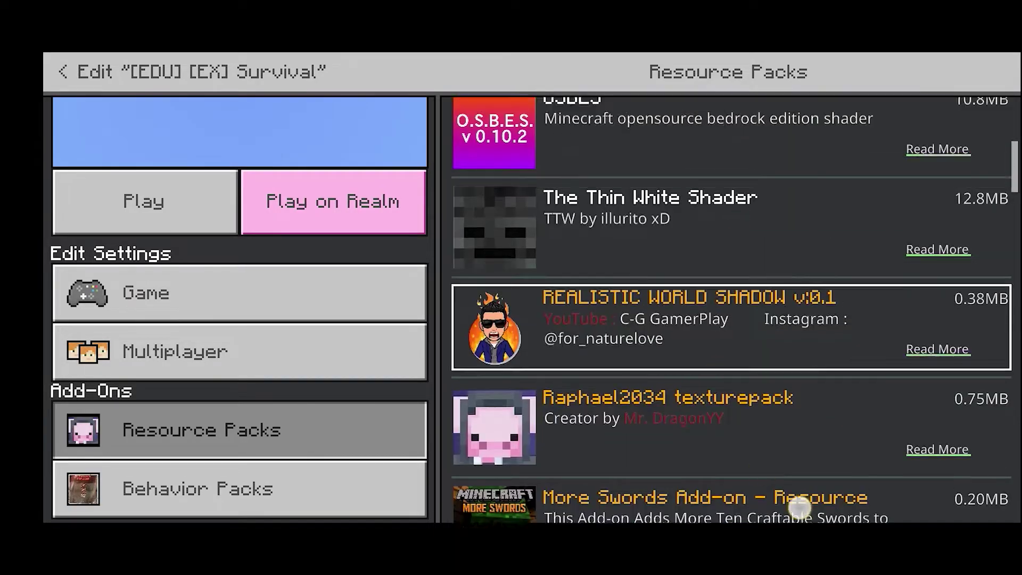
pyautogui.scroll(-1, 733, 308)
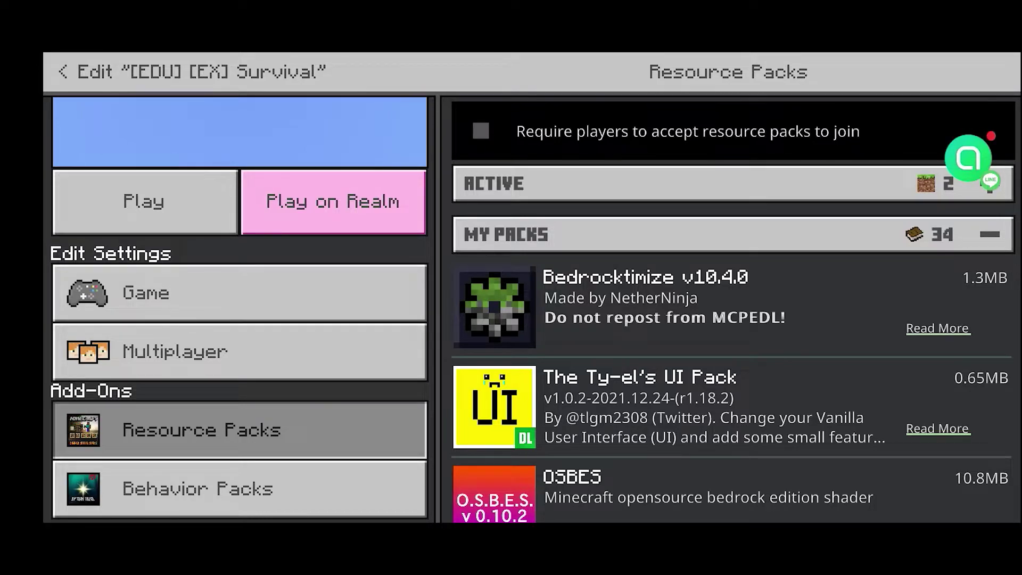
pyautogui.click(63, 71)
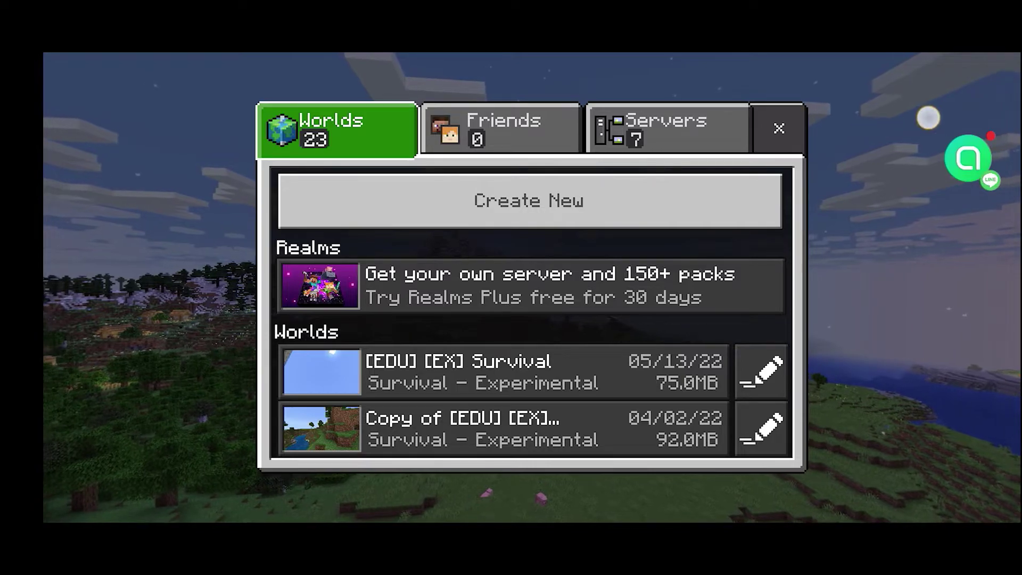
pyautogui.click(782, 136)
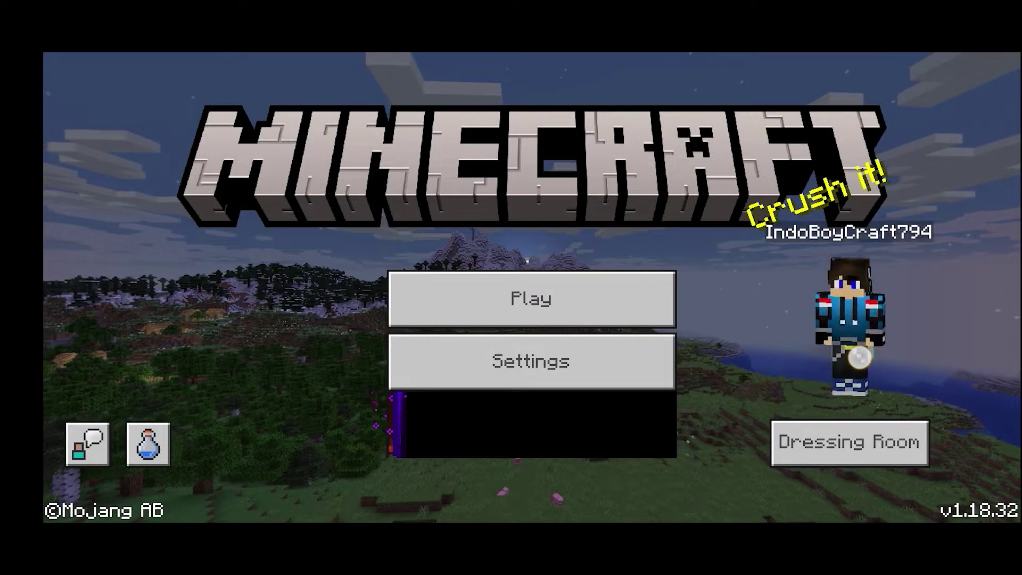
pyautogui.moveTo(872, 340); pyautogui.dragTo(902, 359)
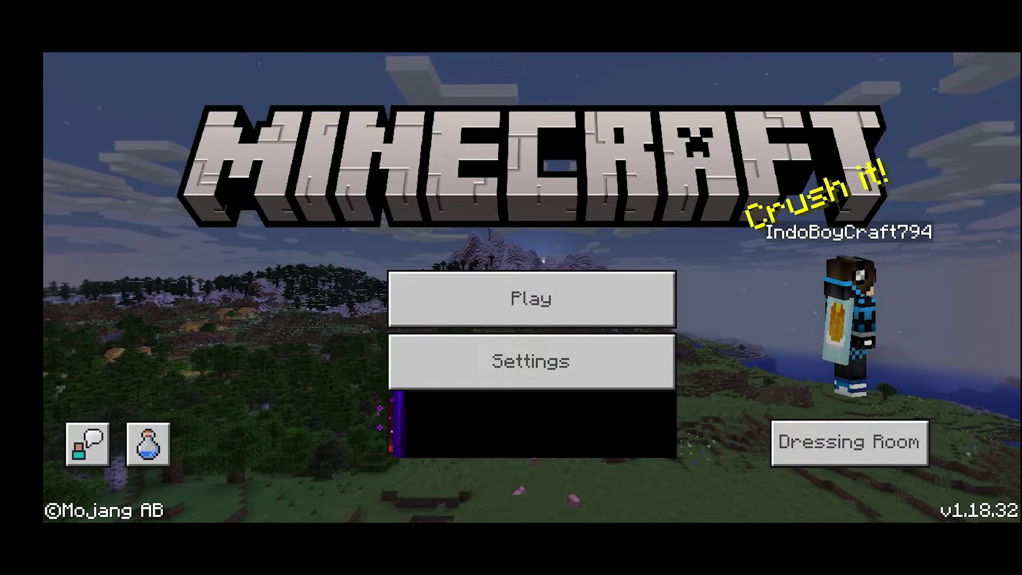